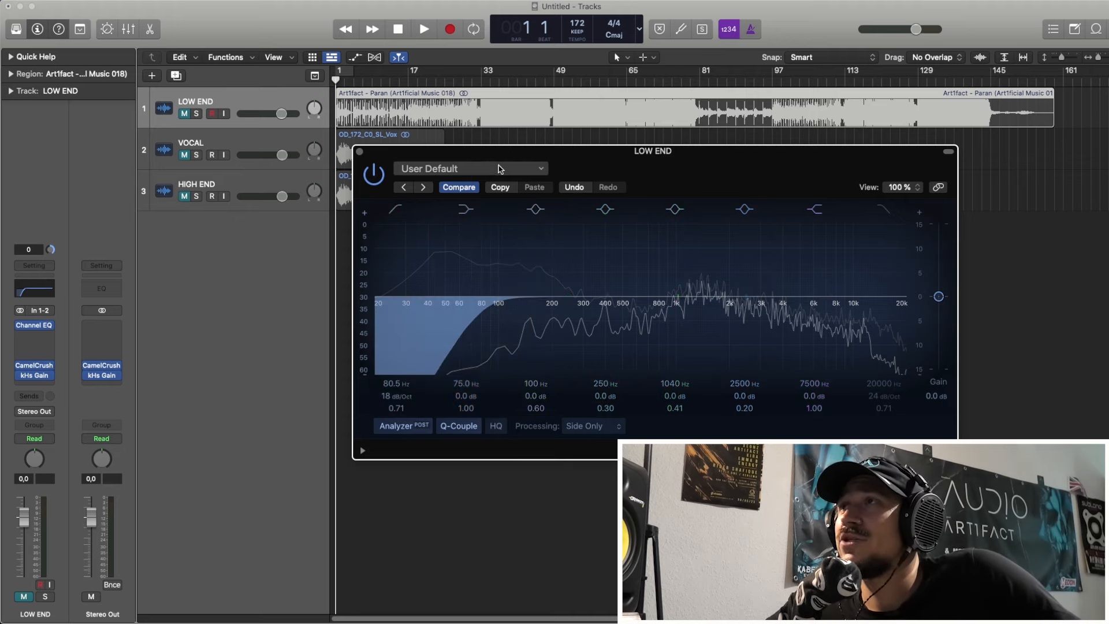
Step: Keep the LOW END track's Channel EQ on Side Only processing and set its low-cut frequency to 75.5 Hz
{"action": "left_click_drag", "start_coordinate": [491, 160], "coordinate": [297, 131]}
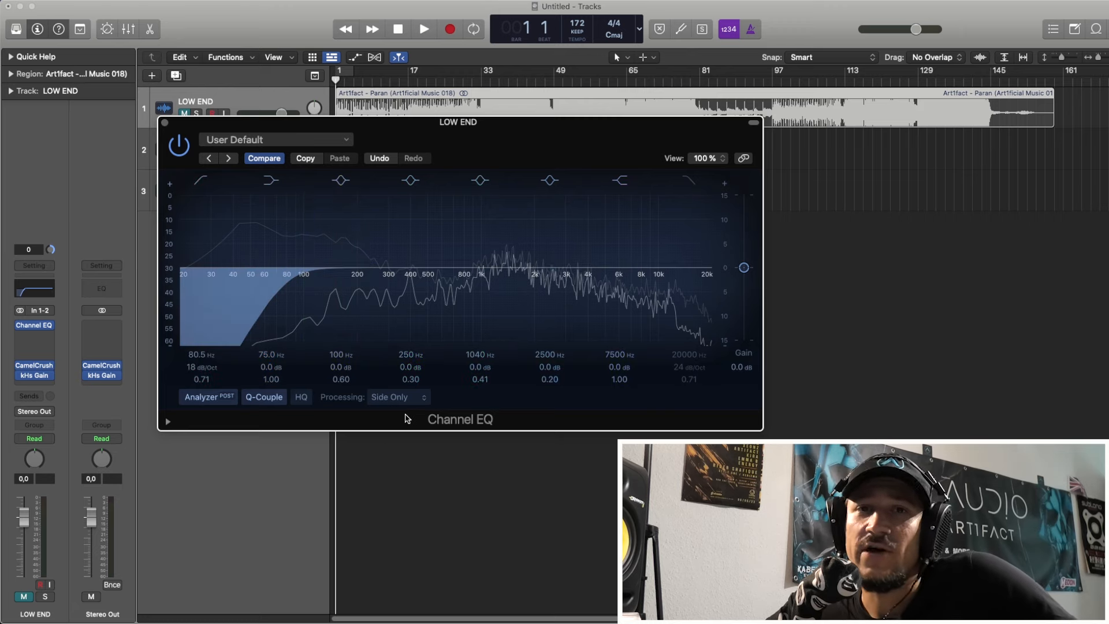
{"action": "left_click", "coordinate": [408, 400]}
{"action": "left_click", "coordinate": [409, 402]}
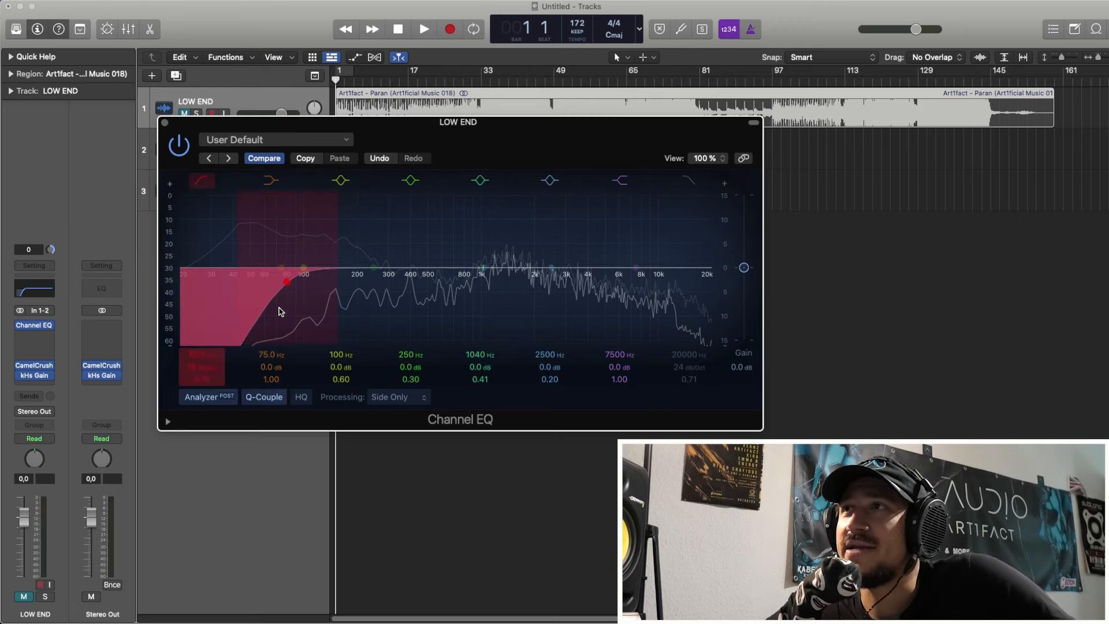
{"action": "mouse_move", "coordinate": [268, 311]}
{"action": "left_mouse_down"}
{"action": "mouse_move", "coordinate": [245, 314]}
{"action": "mouse_move", "coordinate": [263, 315]}
{"action": "left_mouse_up"}
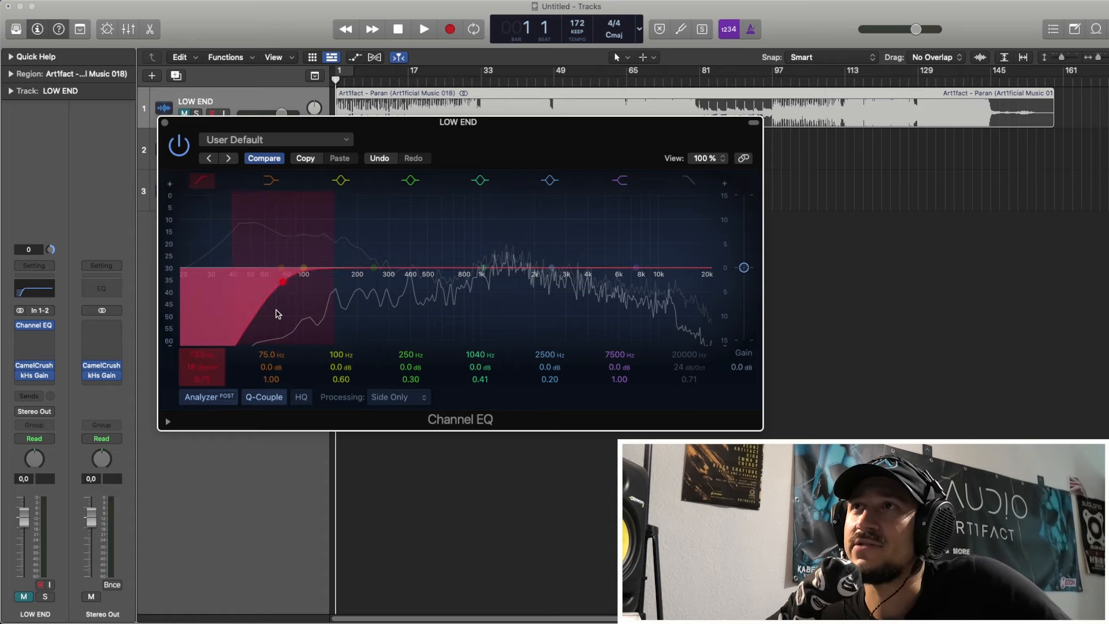
Step: Unmute the LOW END track, set a cycle range from bar 33 to about bar 38, and play it briefly
{"action": "left_click", "coordinate": [184, 114]}
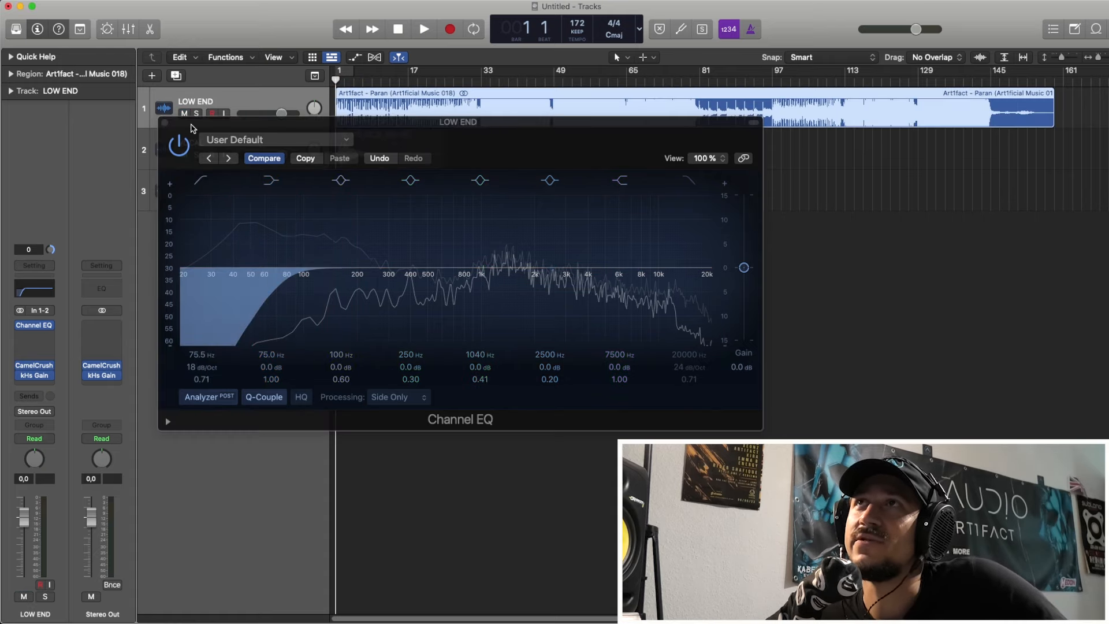
{"action": "left_click_drag", "start_coordinate": [324, 122], "coordinate": [305, 128]}
{"action": "left_click_drag", "start_coordinate": [482, 70], "coordinate": [508, 71]}
{"action": "key", "text": "space"}
{"action": "key", "text": "space"}
Step: Audition the cycled section with the side low cut at about 20 Hz, and raise the cut to about 68 Hz during playback
{"action": "left_click_drag", "start_coordinate": [272, 305], "coordinate": [179, 303]}
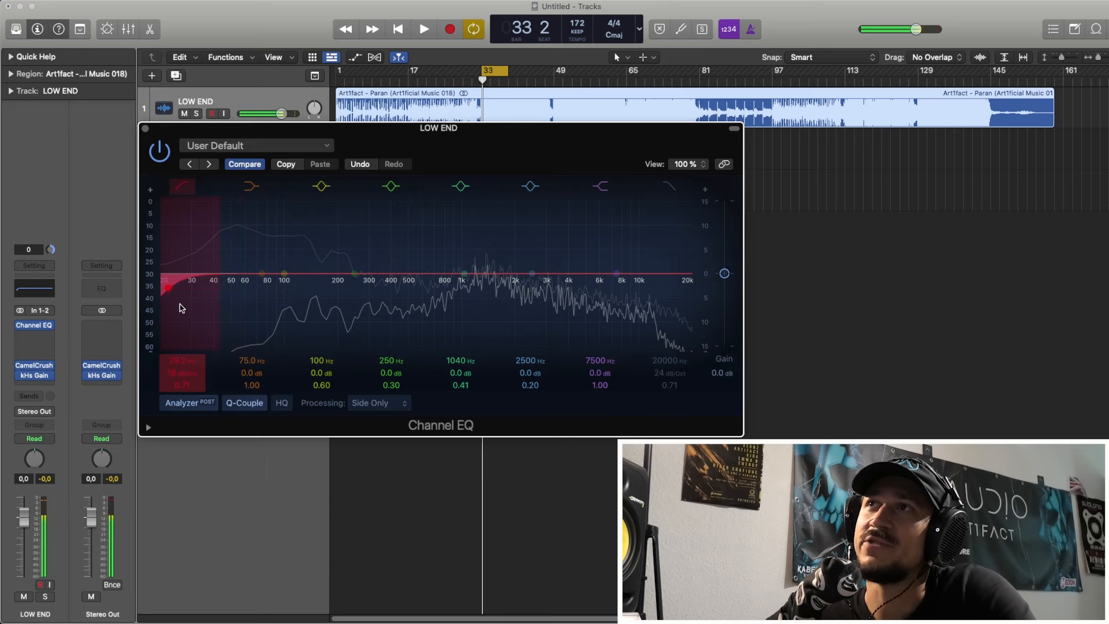
{"action": "key", "text": "space"}
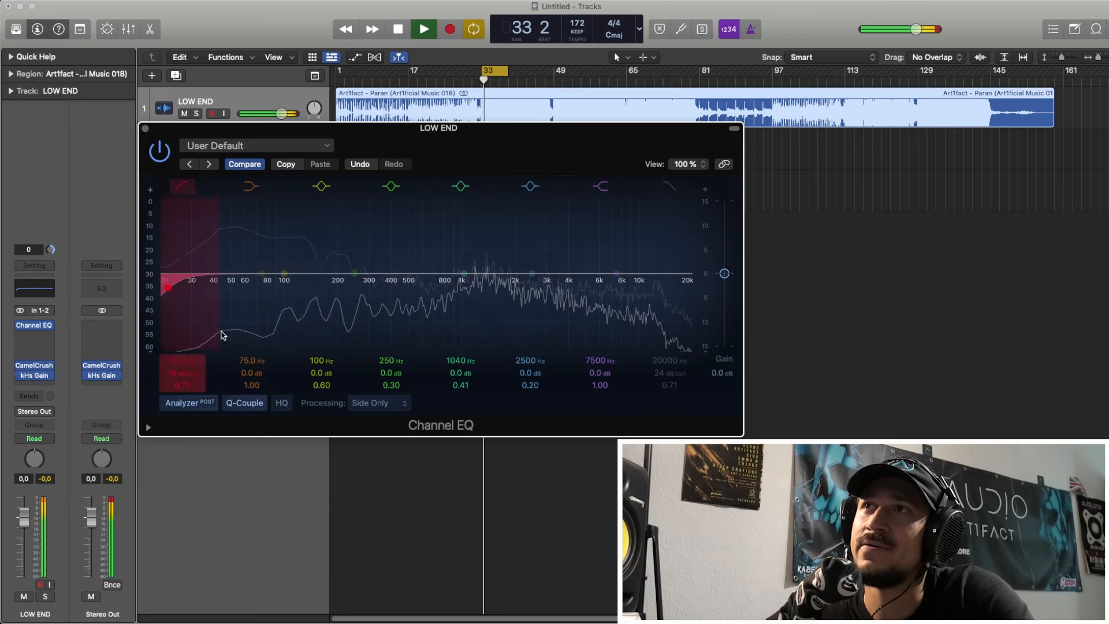
{"action": "key", "text": "space"}
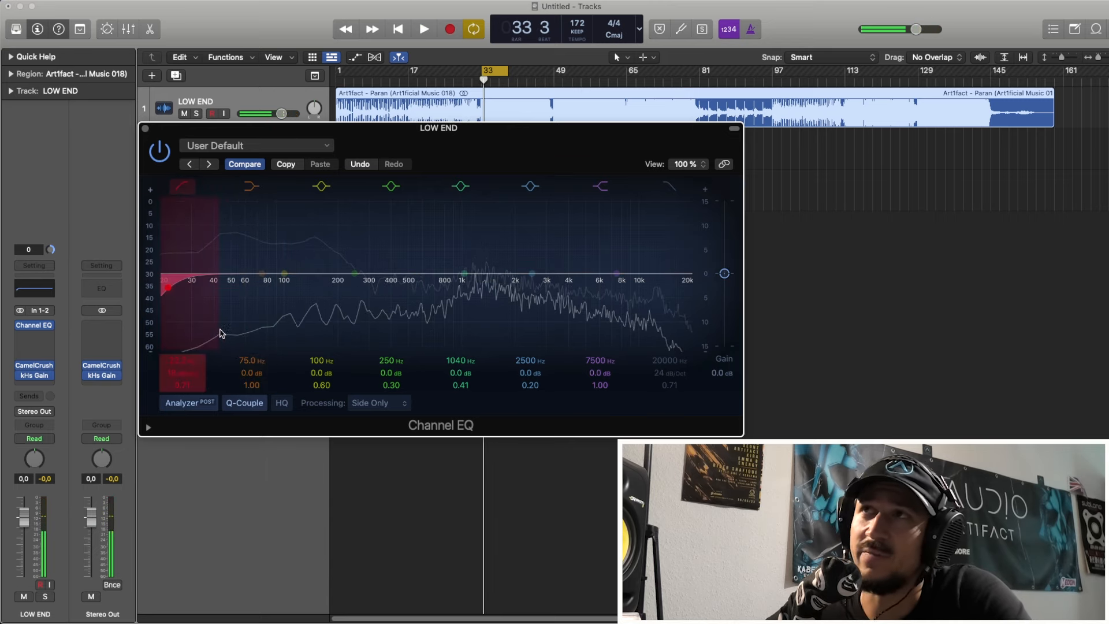
{"action": "key", "text": "space"}
{"action": "left_click_drag", "start_coordinate": [196, 324], "coordinate": [284, 335]}
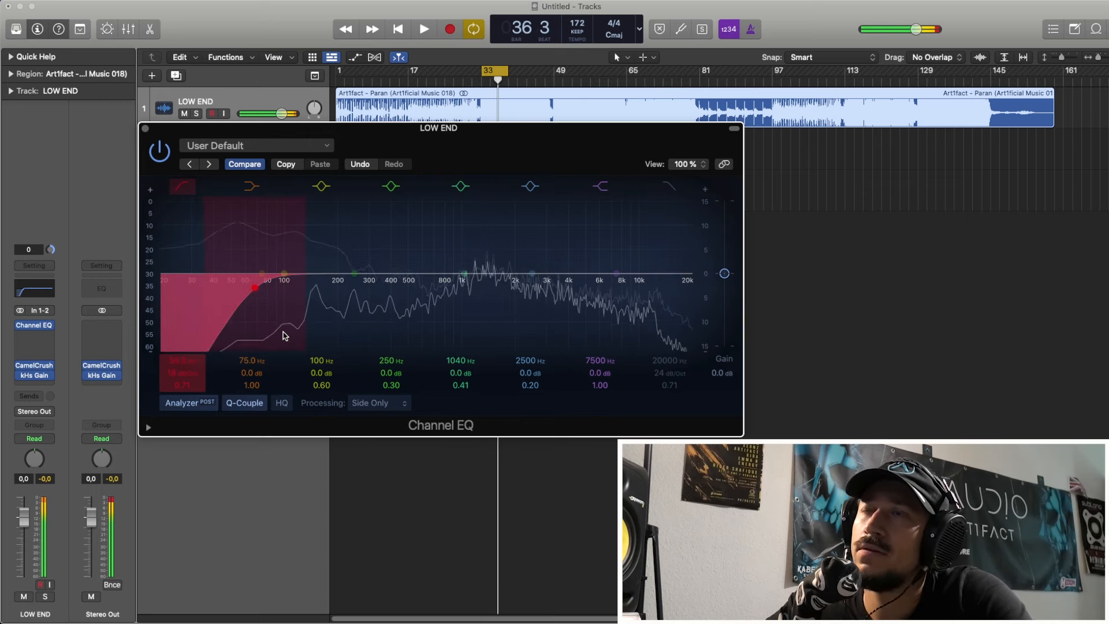
{"action": "key", "text": "space"}
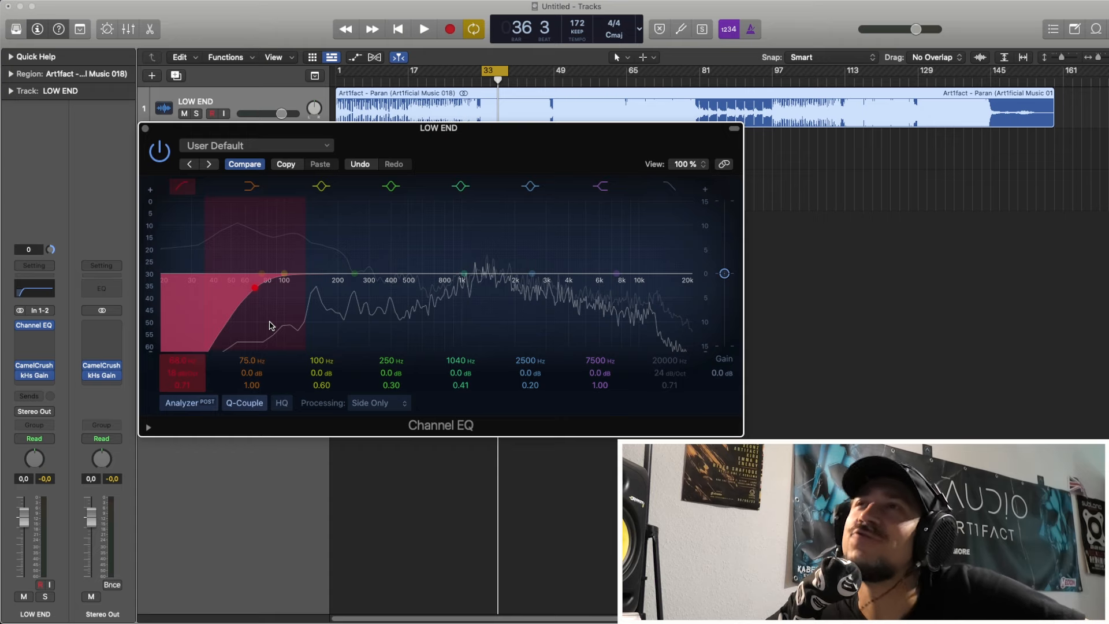
Step: Sweep the side low cut down and up with playback stopped, ending at 76 Hz
{"action": "left_click_drag", "start_coordinate": [269, 325], "coordinate": [229, 332]}
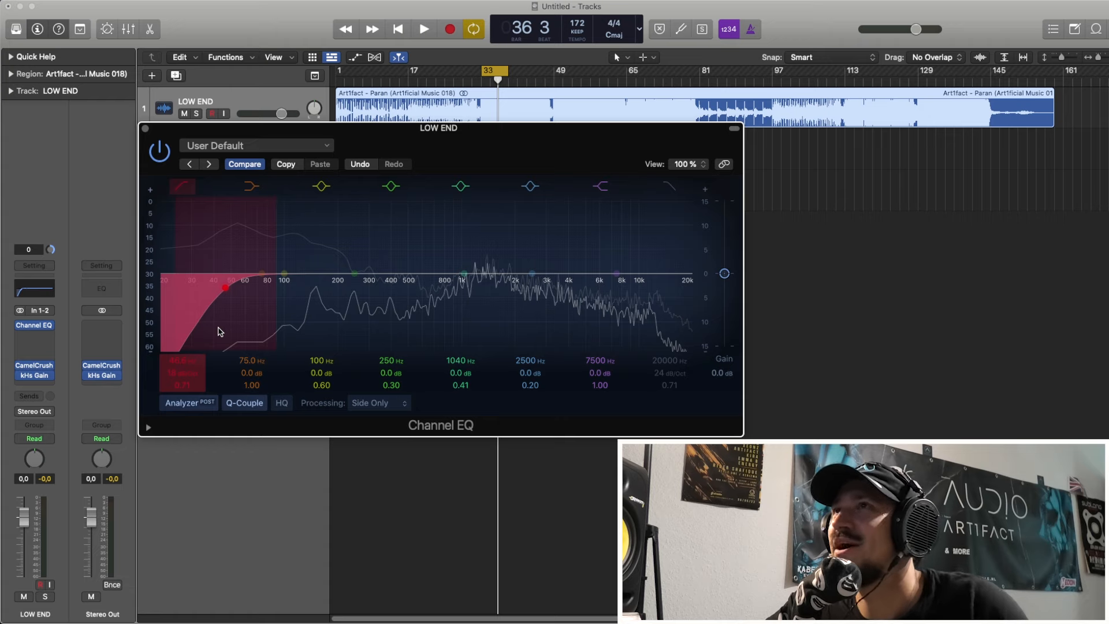
{"action": "mouse_move", "coordinate": [220, 332]}
{"action": "left_mouse_down"}
{"action": "mouse_move", "coordinate": [172, 330]}
{"action": "mouse_move", "coordinate": [233, 333]}
{"action": "left_mouse_up"}
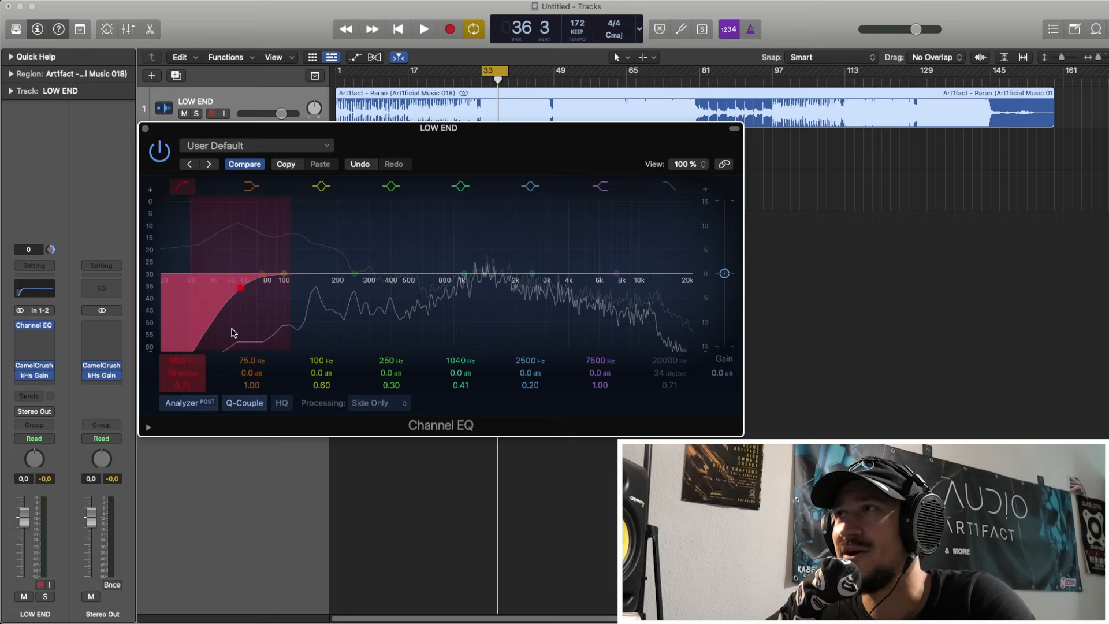
{"action": "mouse_move", "coordinate": [234, 332]}
{"action": "left_mouse_down"}
{"action": "mouse_move", "coordinate": [199, 333]}
{"action": "mouse_move", "coordinate": [264, 340]}
{"action": "mouse_move", "coordinate": [195, 332]}
{"action": "mouse_move", "coordinate": [251, 341]}
{"action": "mouse_move", "coordinate": [225, 332]}
{"action": "mouse_move", "coordinate": [236, 336]}
{"action": "mouse_move", "coordinate": [242, 261]}
{"action": "left_mouse_up"}
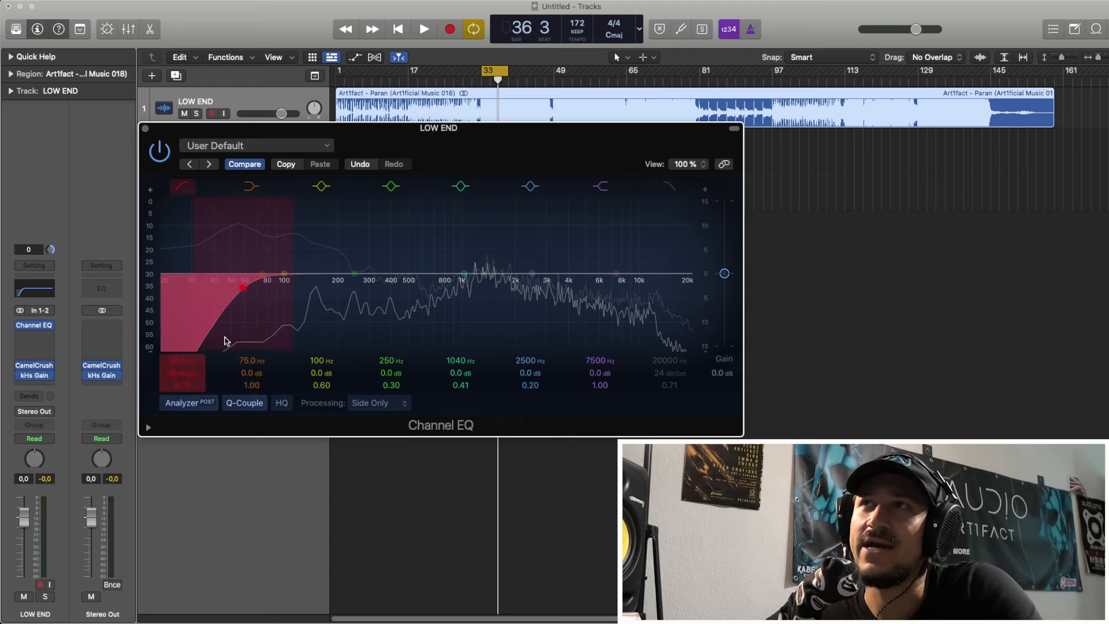
{"action": "left_click_drag", "start_coordinate": [225, 341], "coordinate": [248, 322]}
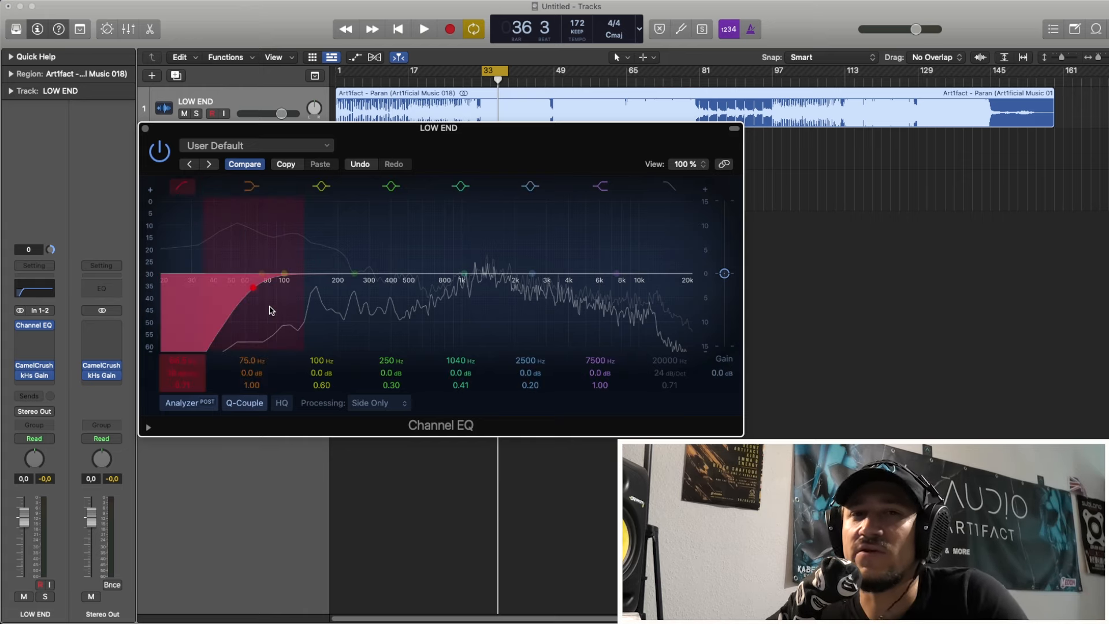
{"action": "left_click_drag", "start_coordinate": [256, 337], "coordinate": [264, 336]}
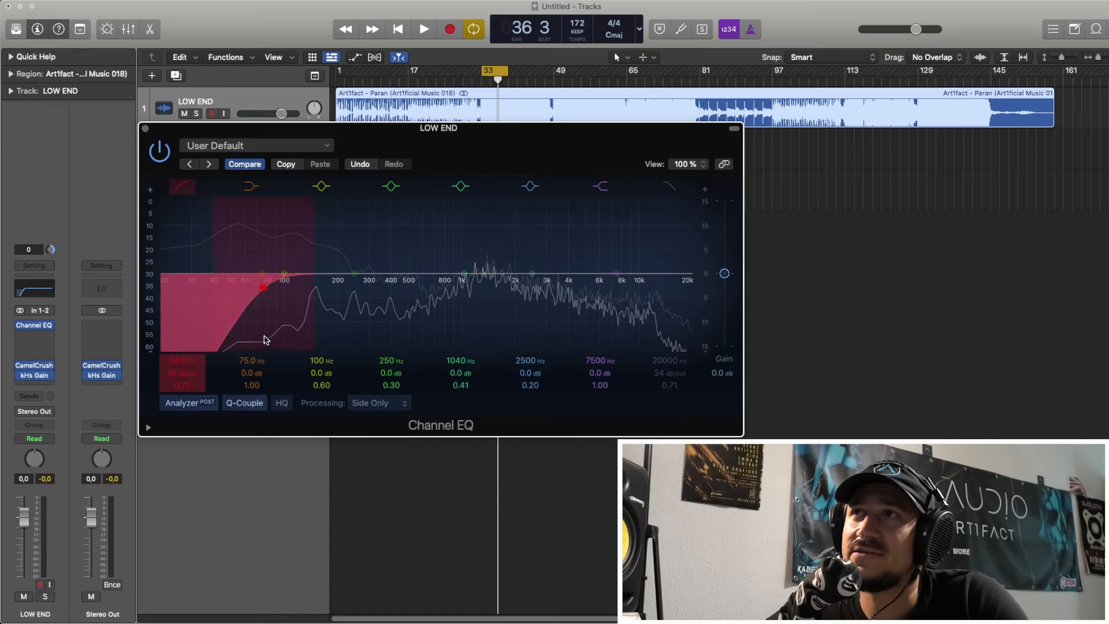
Step: Switch off the low-cut band and set the EQ's processing to Mid Only
{"action": "left_click", "coordinate": [187, 184]}
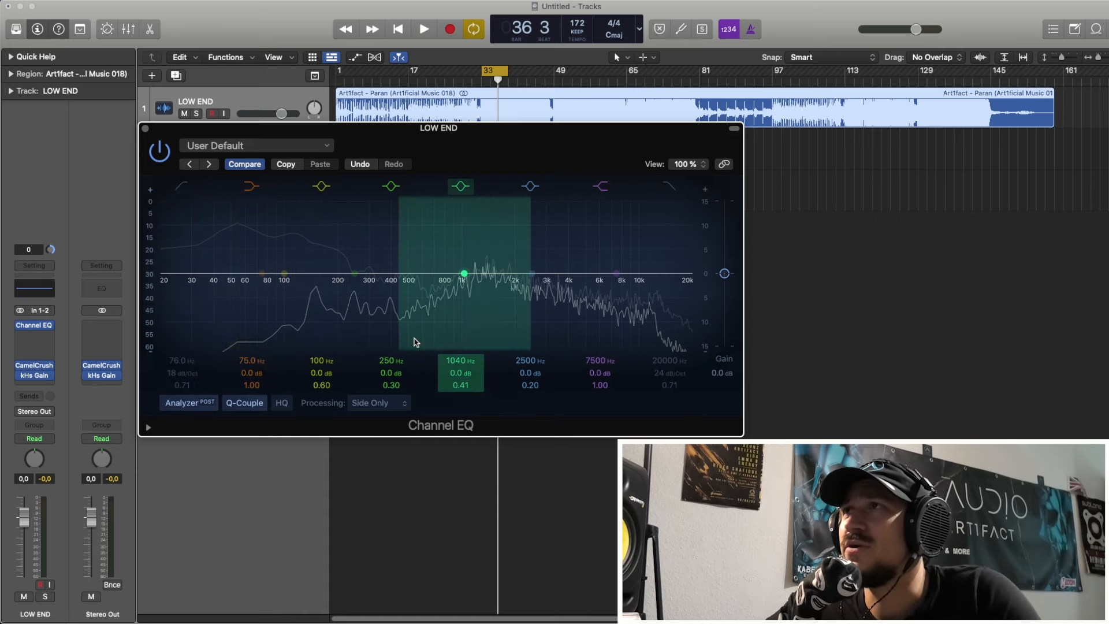
{"action": "left_click", "coordinate": [398, 403]}
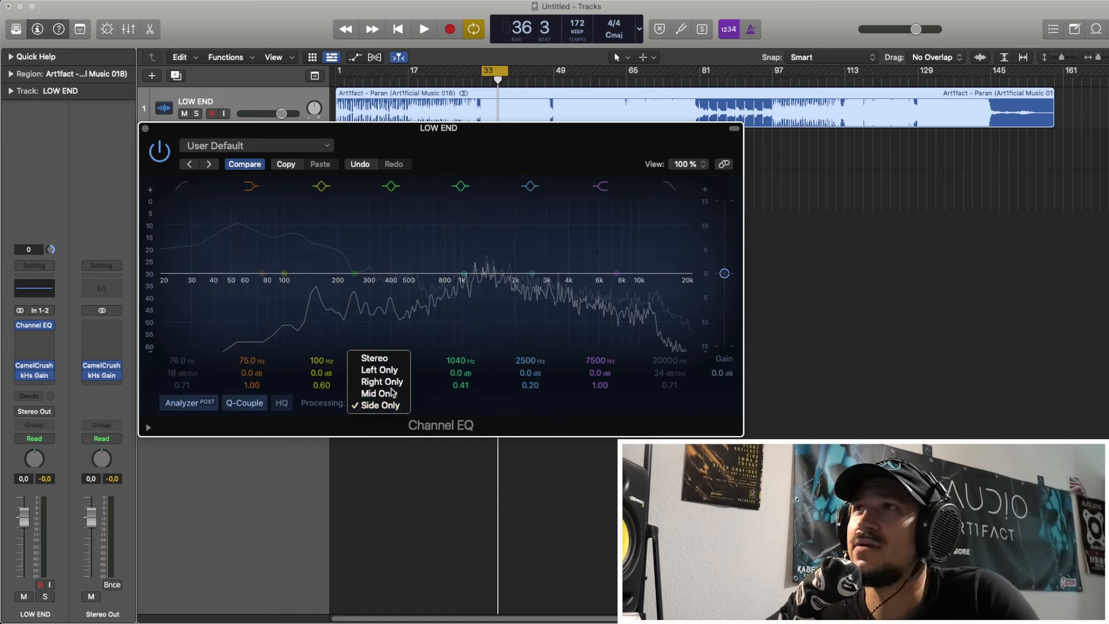
{"action": "left_click", "coordinate": [378, 393]}
Step: Boost the 250 Hz band by 2.5 dB at 268 Hz with a Q of 1.50, and switch off the 1040 Hz band
{"action": "left_click_drag", "start_coordinate": [397, 271], "coordinate": [402, 260]}
{"action": "left_click_drag", "start_coordinate": [391, 385], "coordinate": [391, 367]}
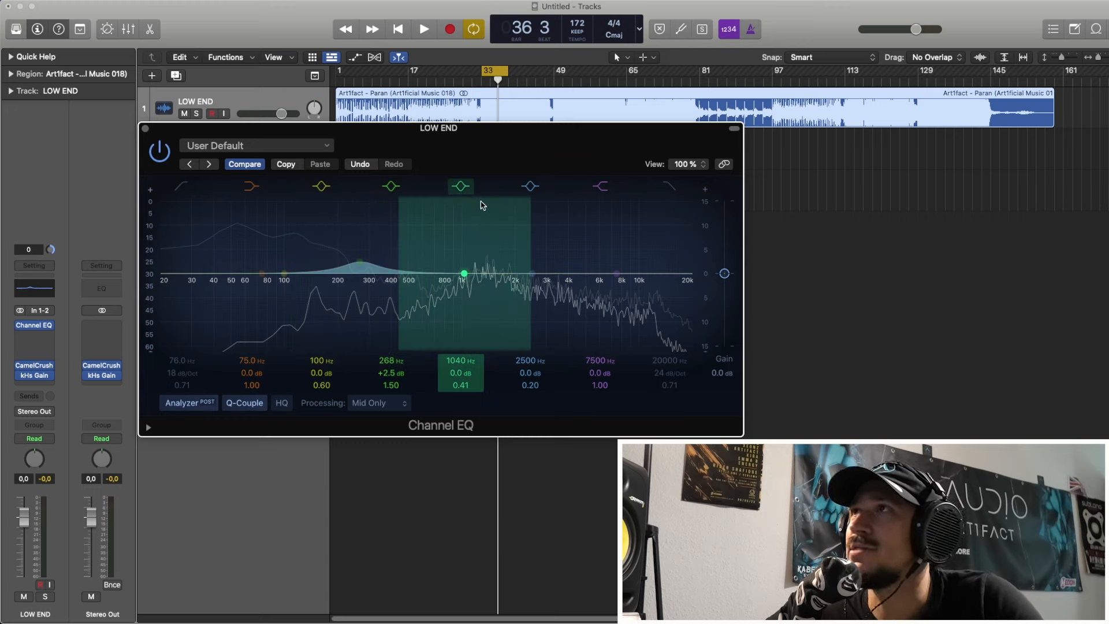
{"action": "left_click", "coordinate": [466, 189]}
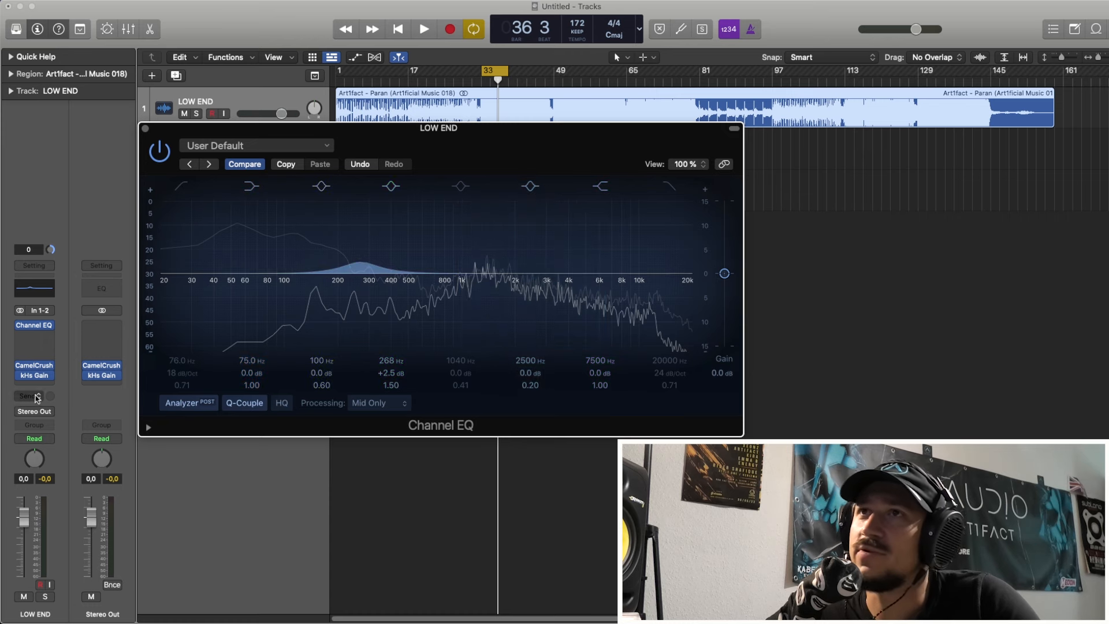
Step: Add a second stereo Channel EQ to the LOW END track, with its low cut off and processing set to Side Only
{"action": "left_click", "coordinate": [34, 335]}
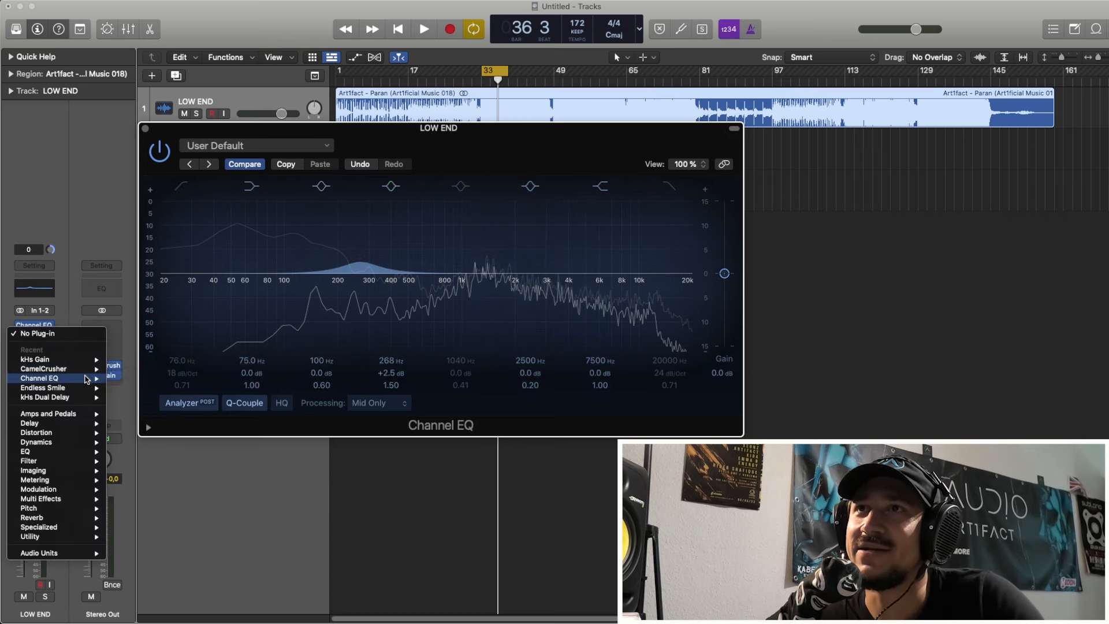
{"action": "mouse_move", "coordinate": [85, 378]}
{"action": "left_click", "coordinate": [129, 379]}
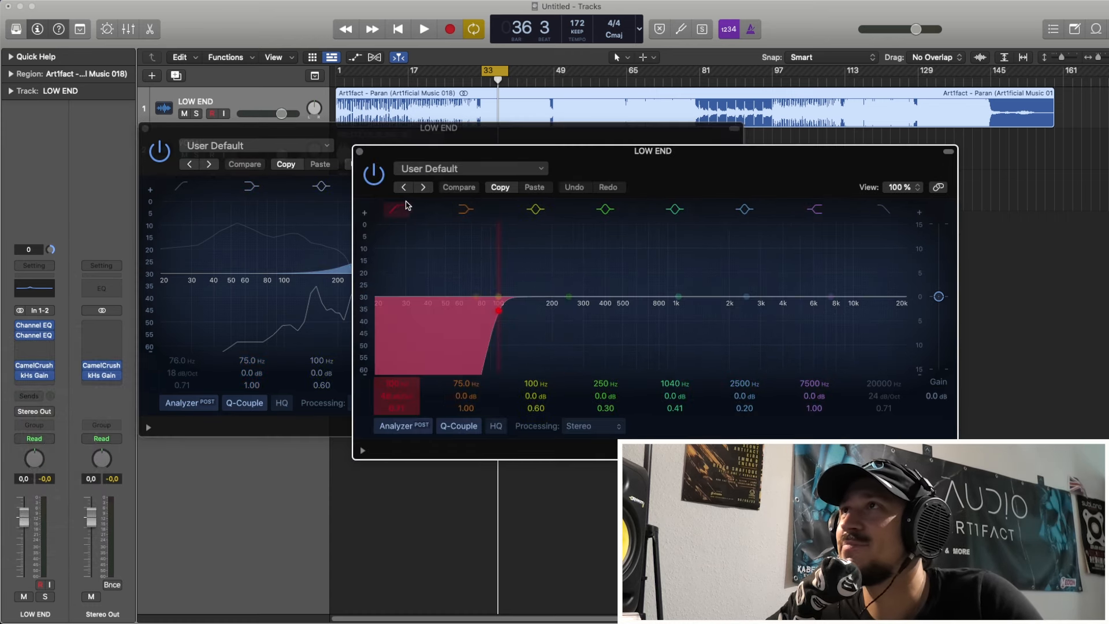
{"action": "left_click", "coordinate": [584, 425]}
{"action": "left_click", "coordinate": [589, 479]}
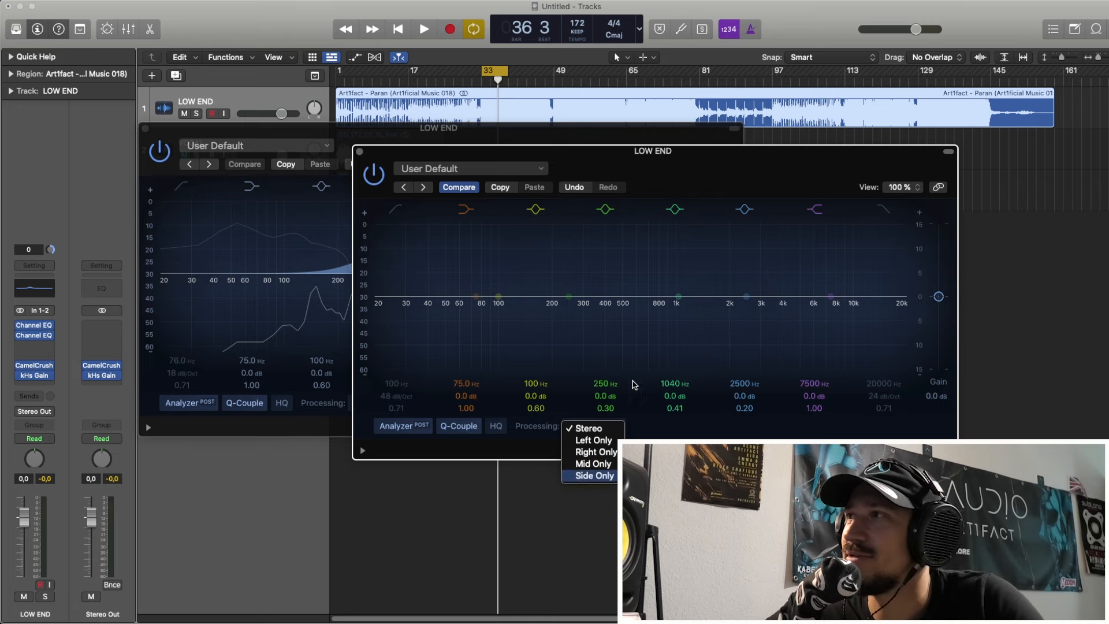
Step: Cut the second EQ by 2.4 dB at 1630 Hz with a Q of 0.75, and move the two EQ windows apart
{"action": "left_click_drag", "start_coordinate": [676, 300], "coordinate": [717, 331]}
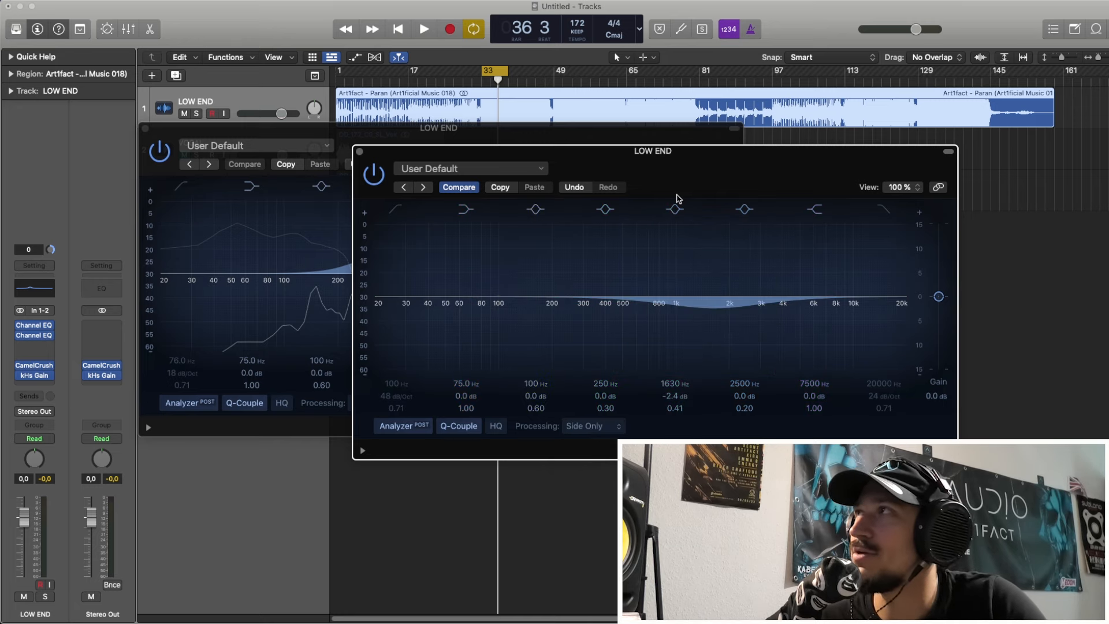
{"action": "left_click_drag", "start_coordinate": [681, 160], "coordinate": [564, 206]}
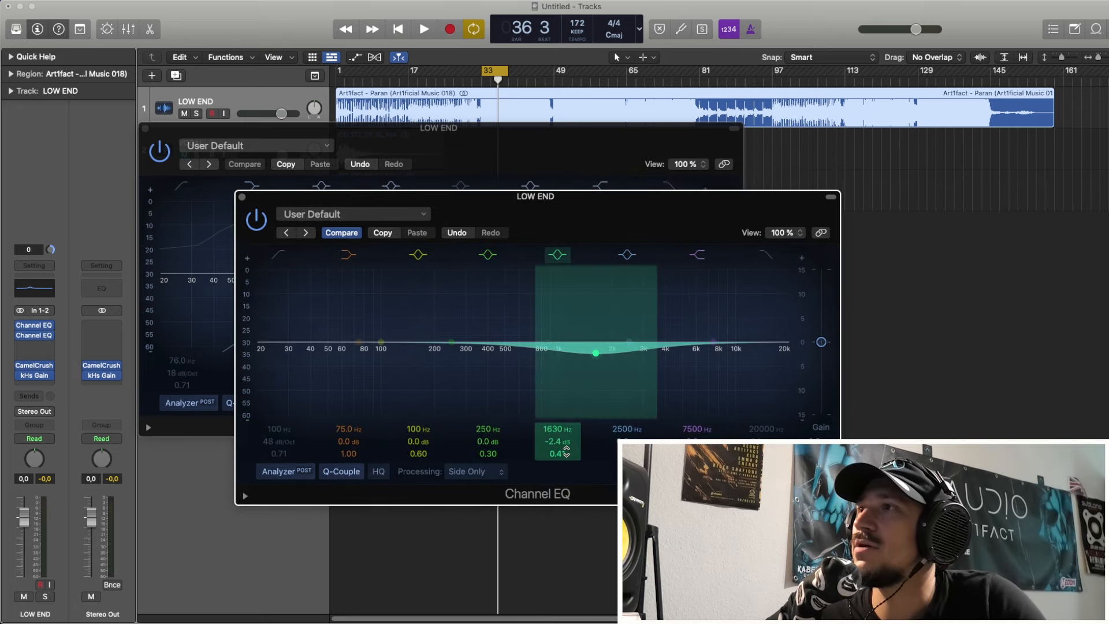
{"action": "left_click_drag", "start_coordinate": [557, 453], "coordinate": [558, 444]}
{"action": "left_click_drag", "start_coordinate": [545, 126], "coordinate": [483, 96]}
{"action": "left_click_drag", "start_coordinate": [718, 200], "coordinate": [696, 192]}
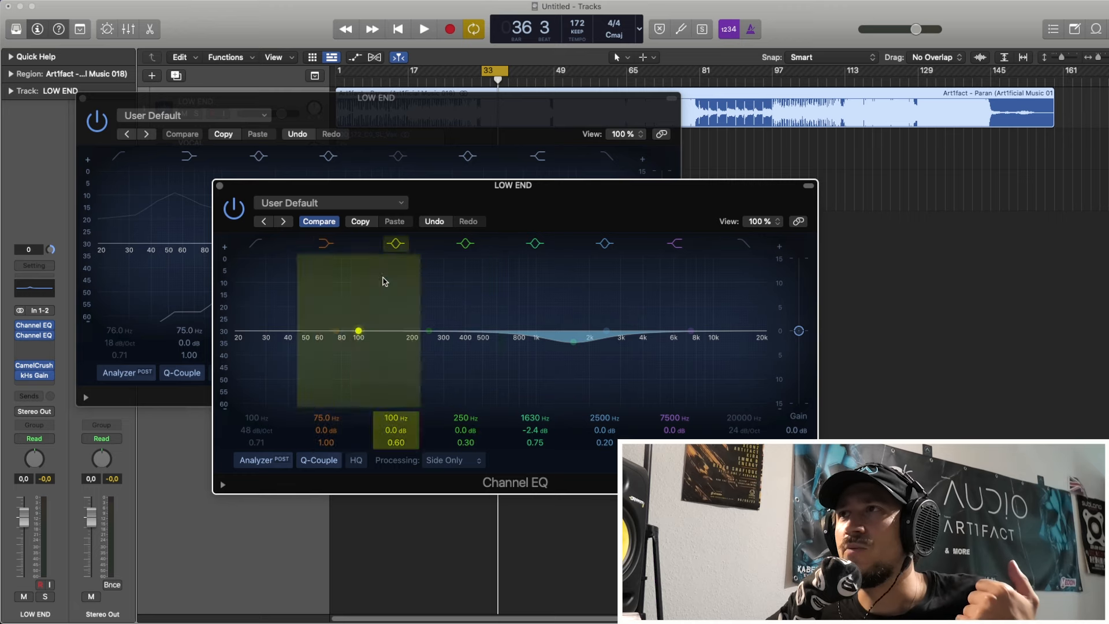
{"action": "left_click_drag", "start_coordinate": [266, 192], "coordinate": [267, 212]}
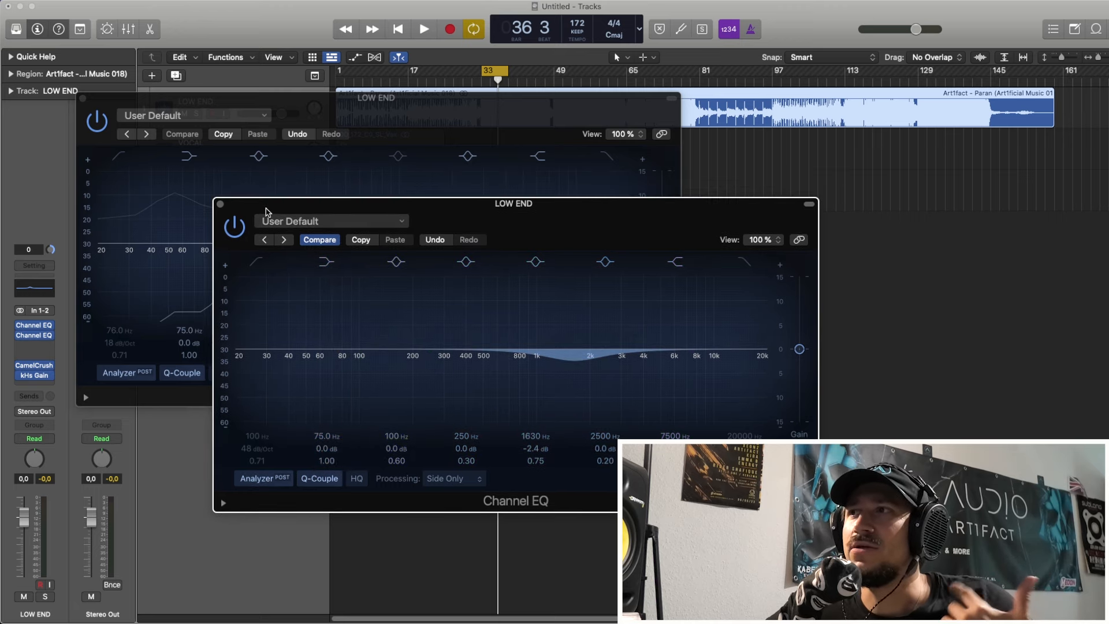
Step: Add a third stereo Channel EQ to the LOW END track and bypass the first two EQs
{"action": "left_click", "coordinate": [57, 346]}
{"action": "mouse_move", "coordinate": [68, 373]}
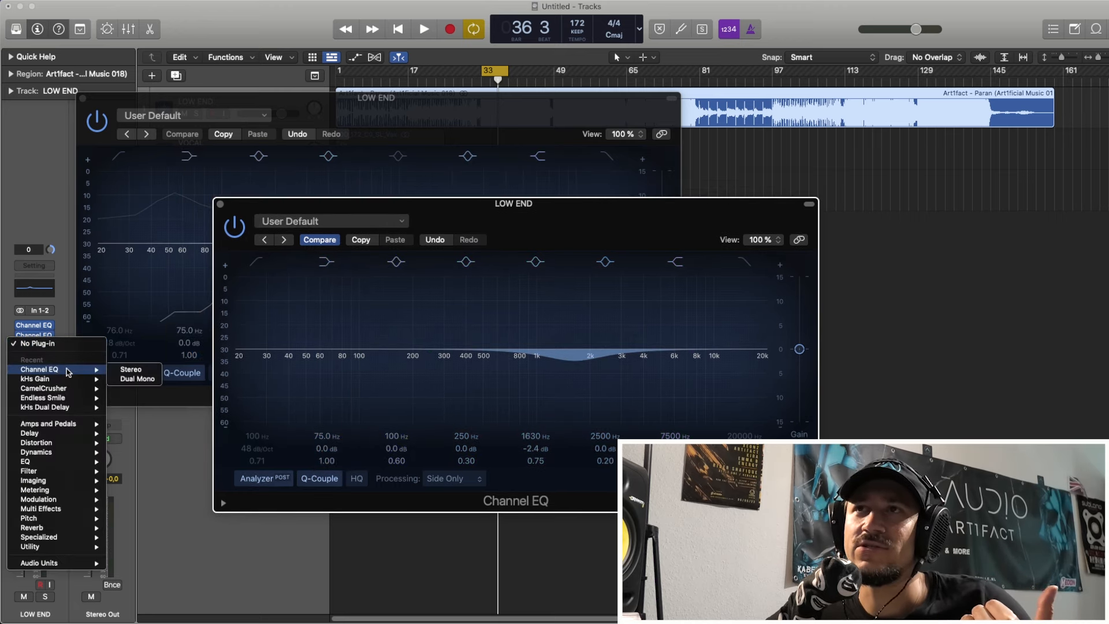
{"action": "left_click", "coordinate": [131, 370]}
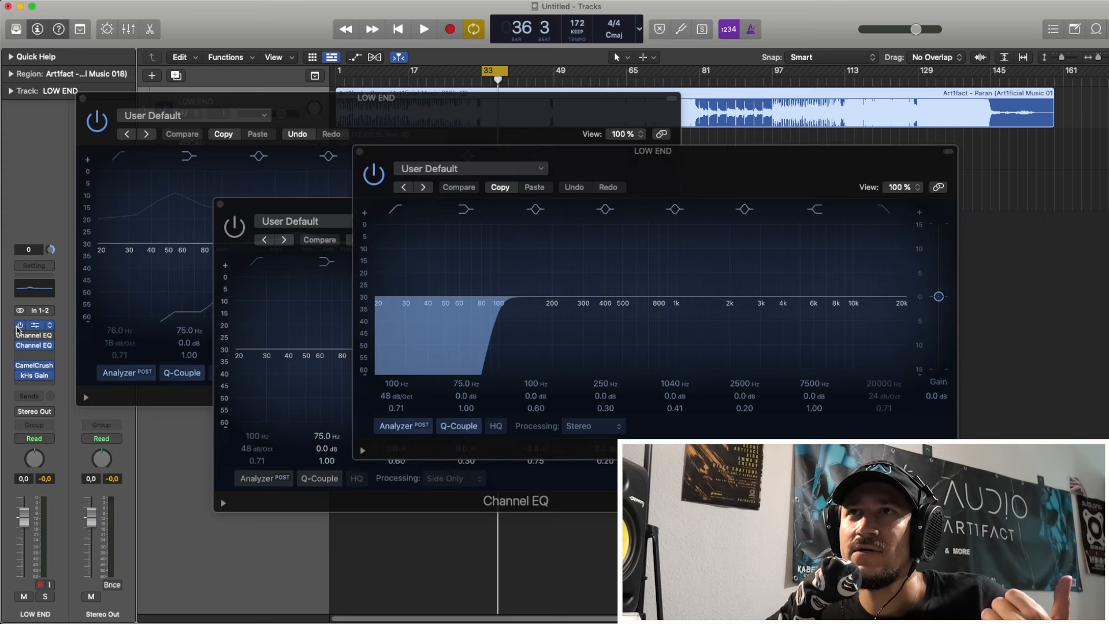
{"action": "left_click", "coordinate": [18, 327]}
Step: Switch off the third EQ's low cut, boost 845 Hz by 2.8 dB, and move its window clear of the second EQ
{"action": "left_click", "coordinate": [396, 209]}
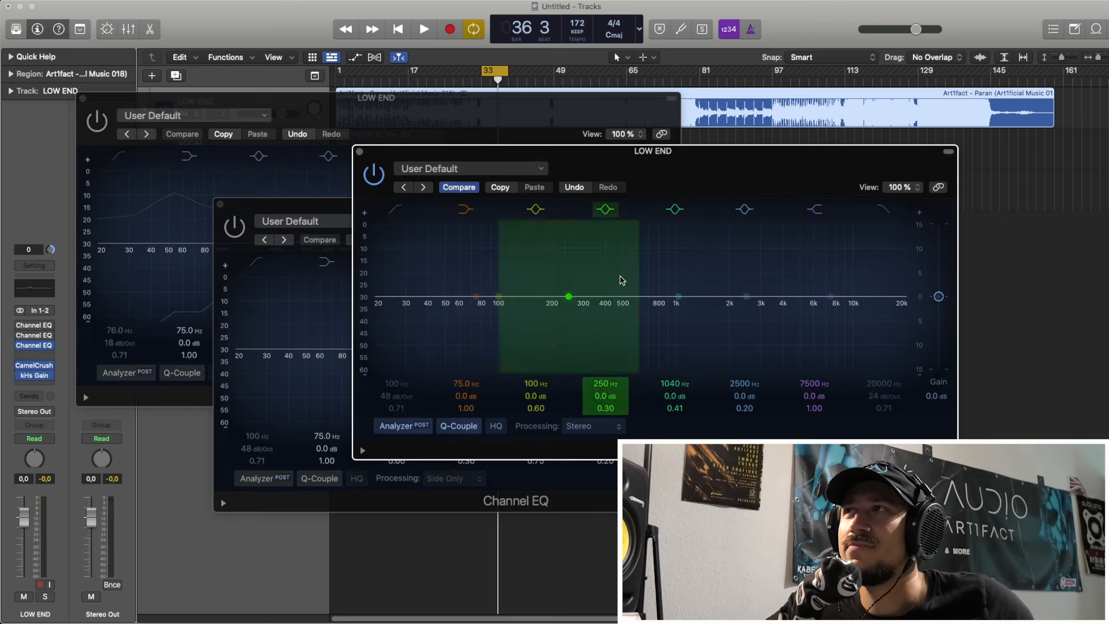
{"action": "left_click_drag", "start_coordinate": [639, 285], "coordinate": [622, 269]}
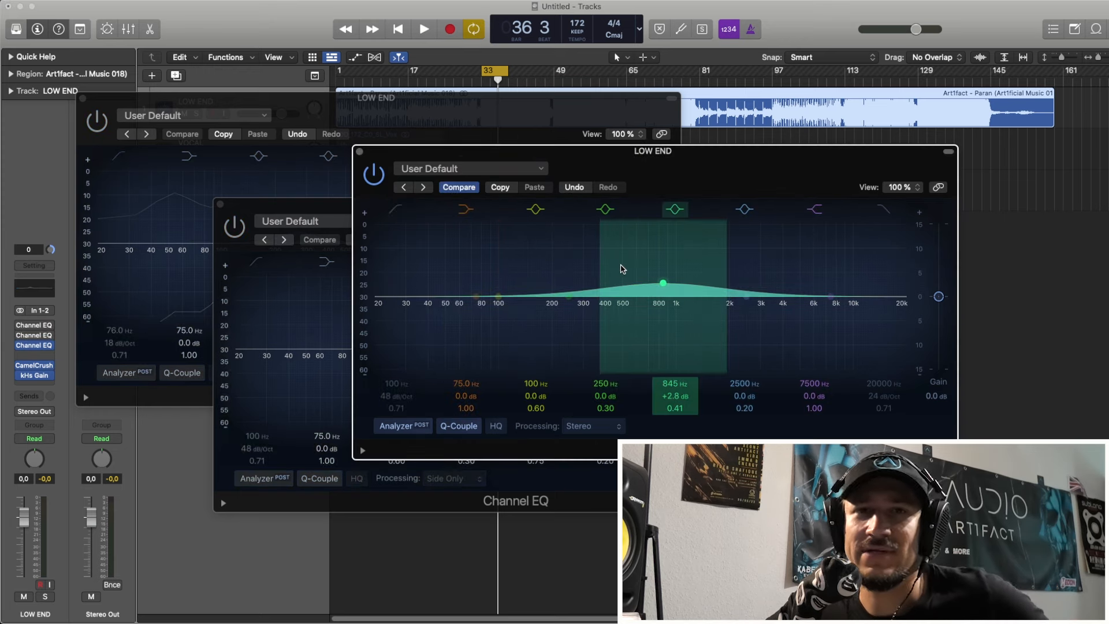
{"action": "left_click_drag", "start_coordinate": [508, 156], "coordinate": [237, 128]}
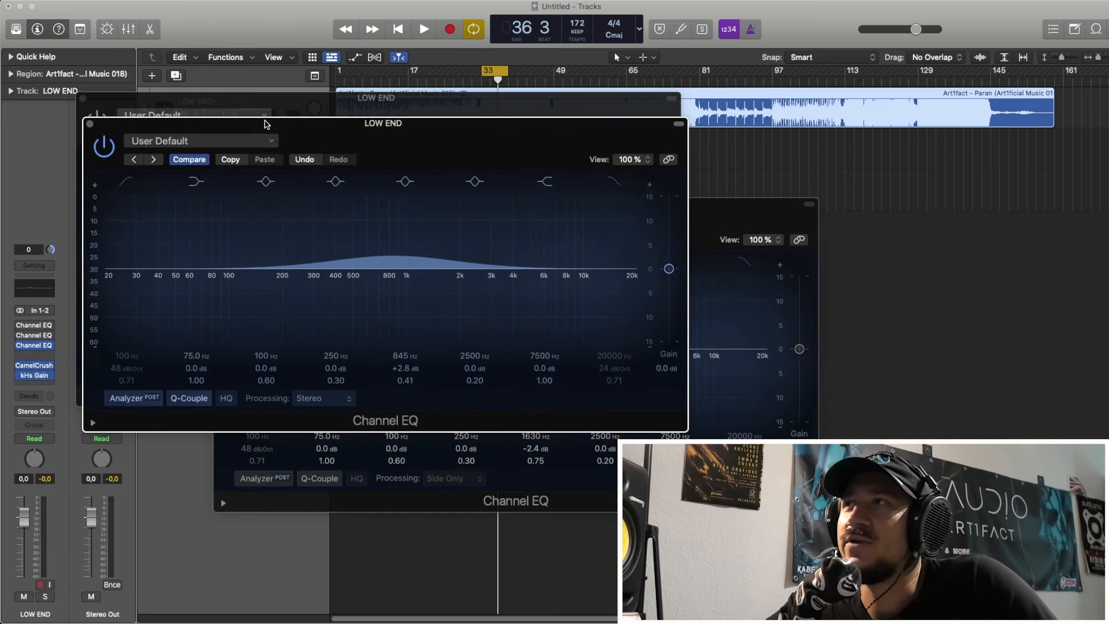
Step: Close the windows of the two bypassed Channel EQs, leaving only the third EQ open
{"action": "left_click", "coordinate": [693, 213]}
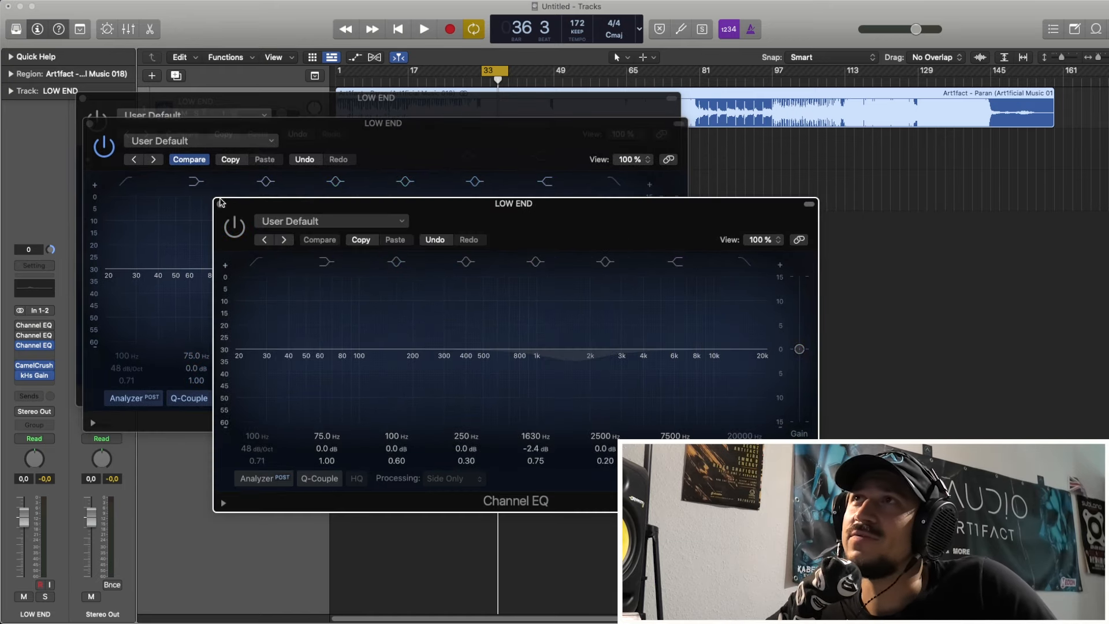
{"action": "left_click", "coordinate": [219, 204]}
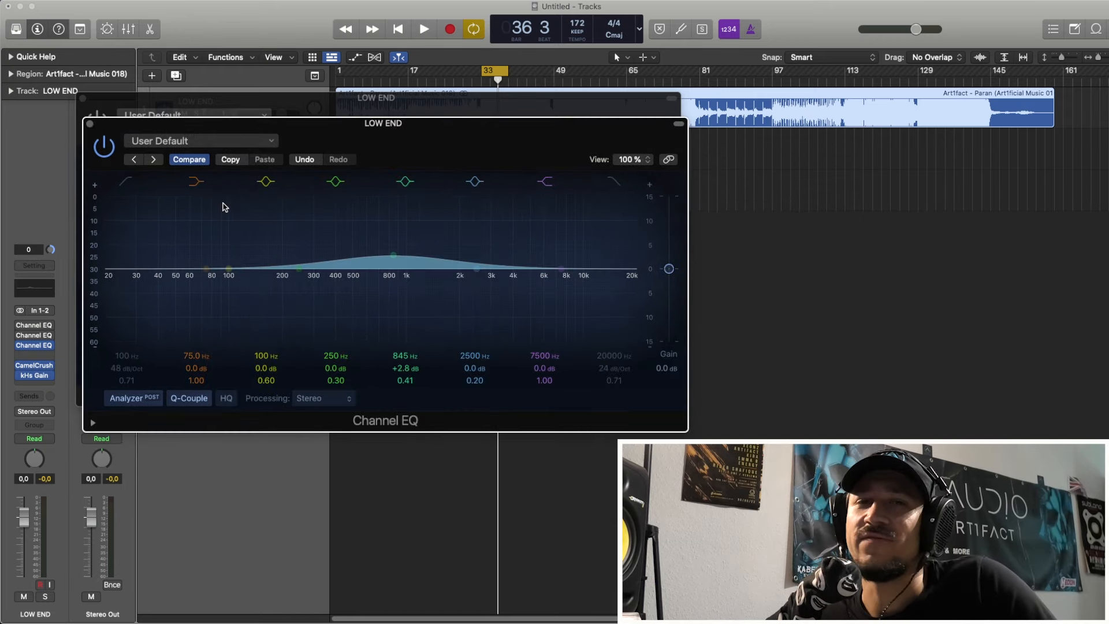
{"action": "left_click", "coordinate": [191, 108]}
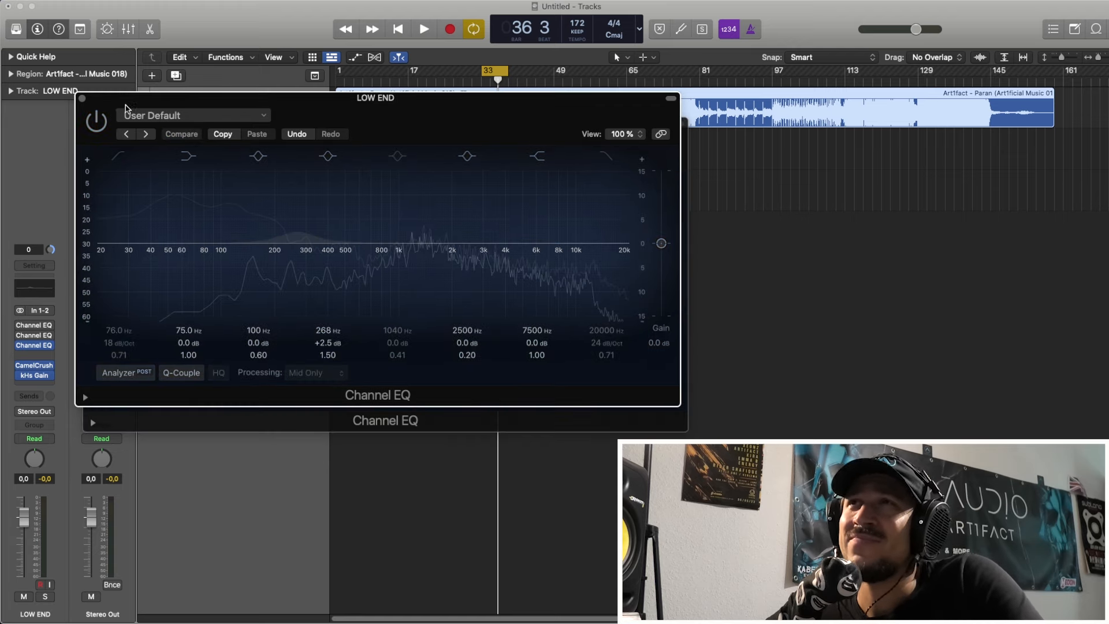
{"action": "left_click", "coordinate": [84, 98]}
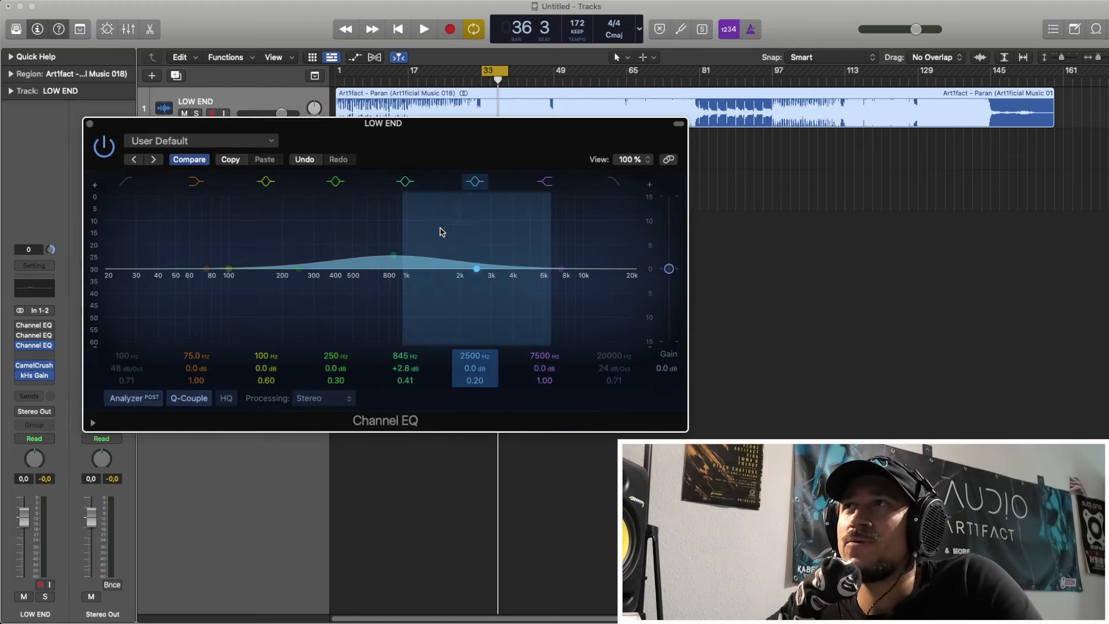
Step: Adjust the third EQ's boost to +3.8 dB at 960 Hz with a Q of 0.60
{"action": "mouse_move", "coordinate": [409, 233]}
{"action": "left_mouse_down"}
{"action": "mouse_move", "coordinate": [411, 223]}
{"action": "mouse_move", "coordinate": [411, 235]}
{"action": "left_mouse_up"}
{"action": "left_click_drag", "start_coordinate": [412, 381], "coordinate": [412, 368]}
{"action": "left_click_drag", "start_coordinate": [419, 300], "coordinate": [428, 295]}
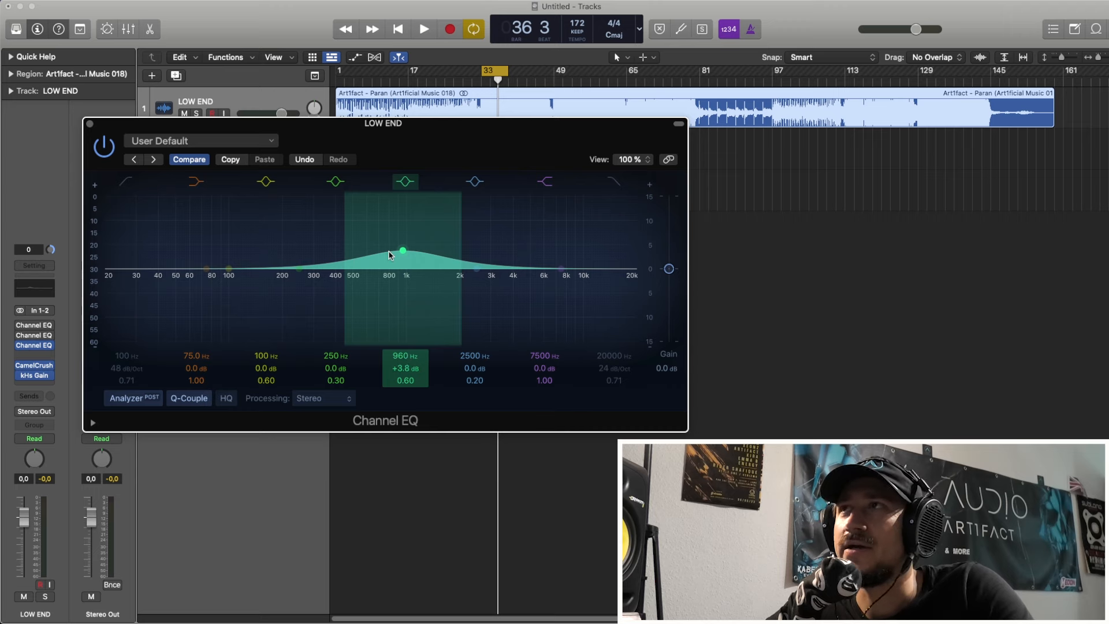
Step: Lower the third EQ's boost to +1.3 dB at 890 Hz and bypass that EQ
{"action": "left_click_drag", "start_coordinate": [389, 255], "coordinate": [384, 271]}
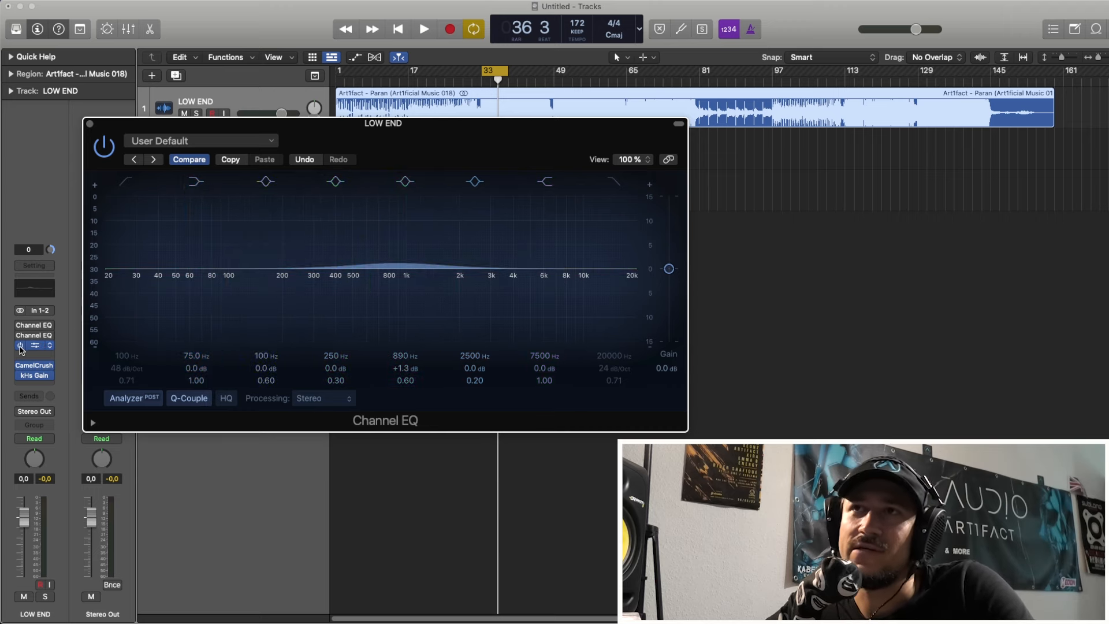
{"action": "left_click", "coordinate": [21, 347]}
Step: Briefly activate the first Channel EQ, bypass it again, and close both open EQ windows
{"action": "left_click", "coordinate": [27, 328]}
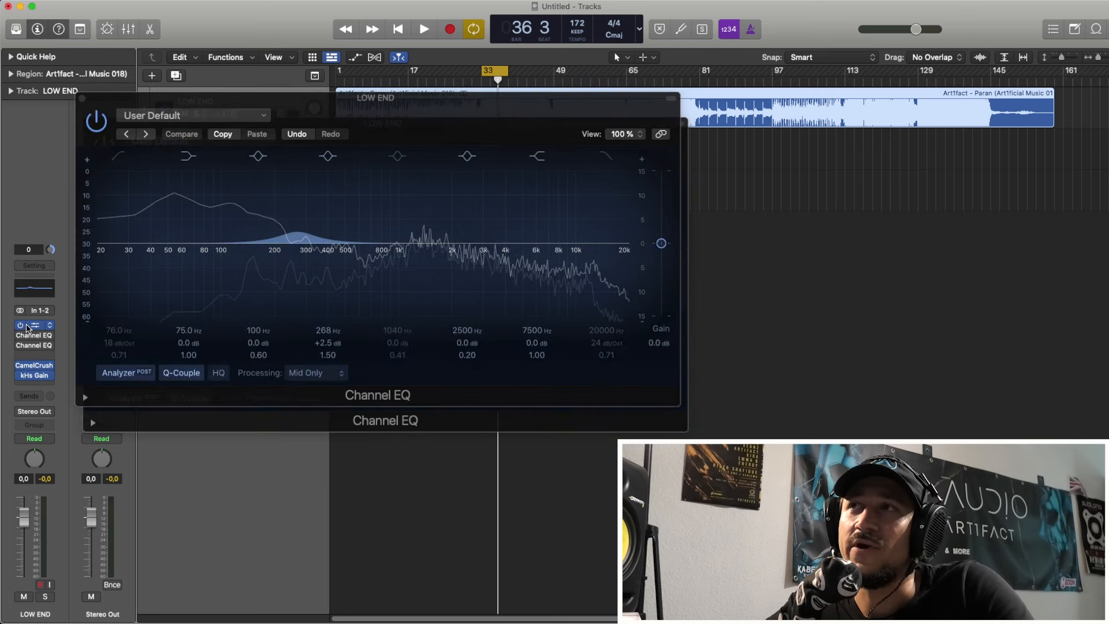
{"action": "left_click", "coordinate": [22, 326]}
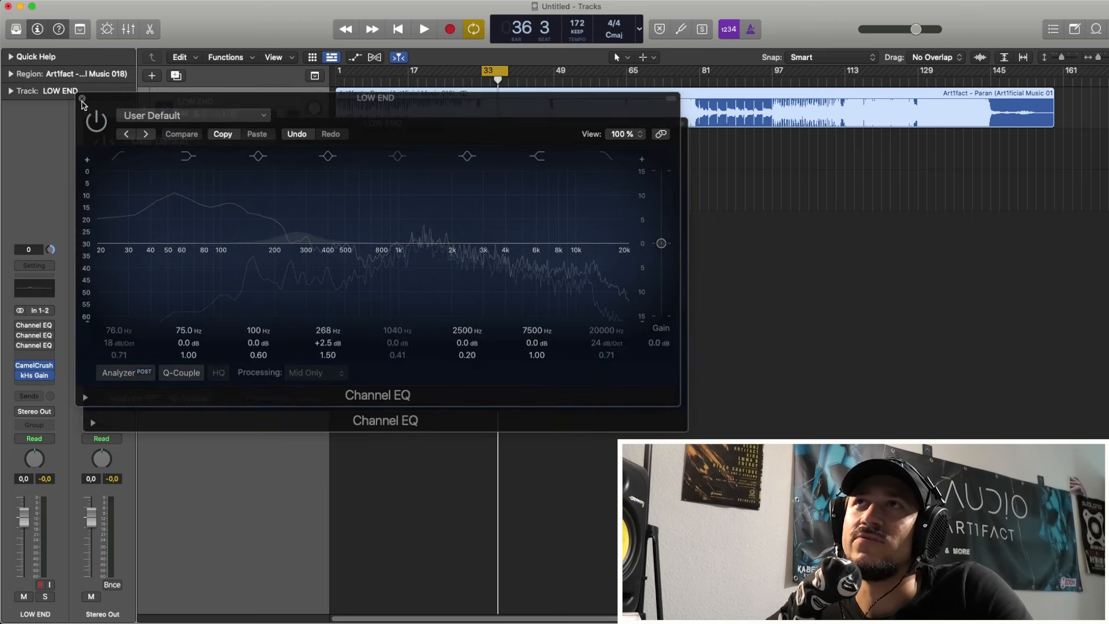
{"action": "left_click", "coordinate": [82, 99]}
{"action": "left_click", "coordinate": [89, 124]}
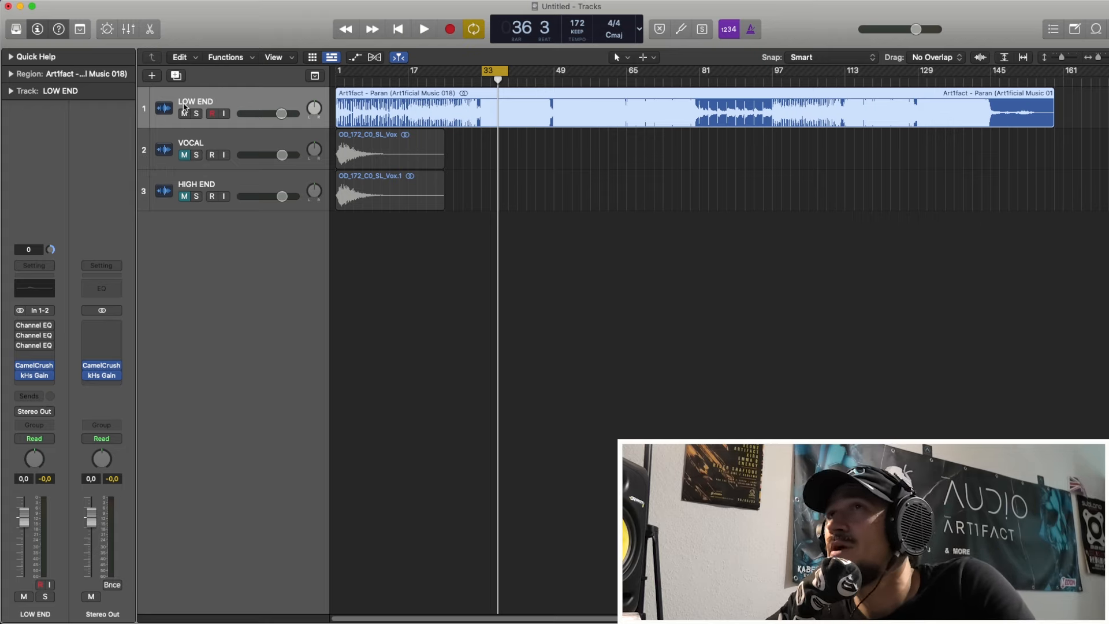
Step: Mute the LOW END track, unmute VOCAL, and audition it with the cycle range spanning bar 1 to about bar 21
{"action": "left_click", "coordinate": [184, 113]}
{"action": "left_click", "coordinate": [242, 146]}
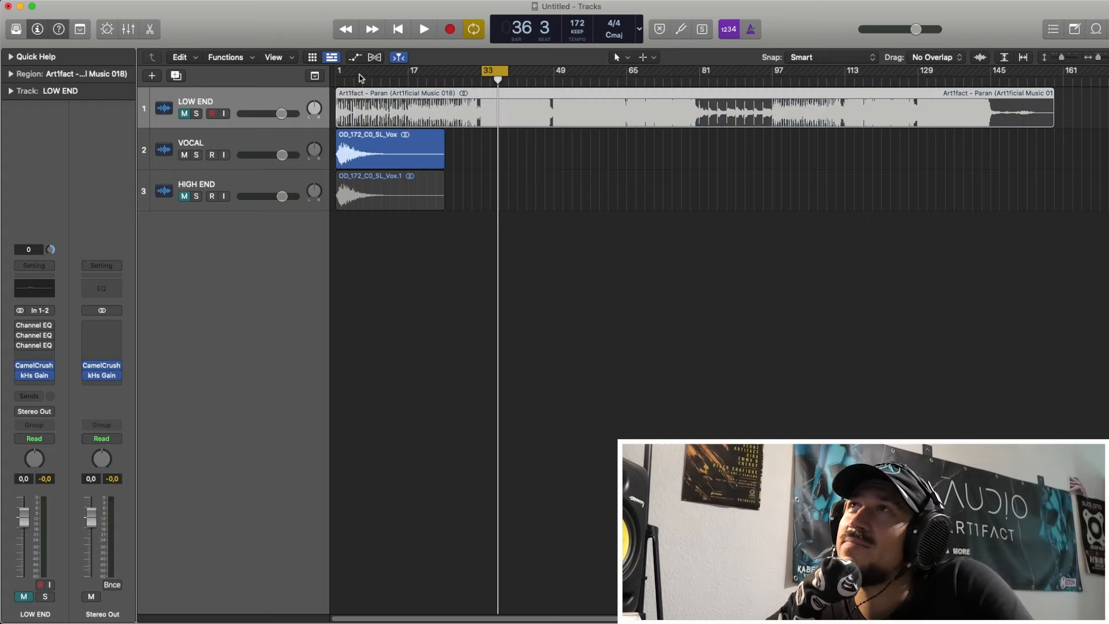
{"action": "left_click_drag", "start_coordinate": [340, 72], "coordinate": [400, 74]}
{"action": "key", "text": "space"}
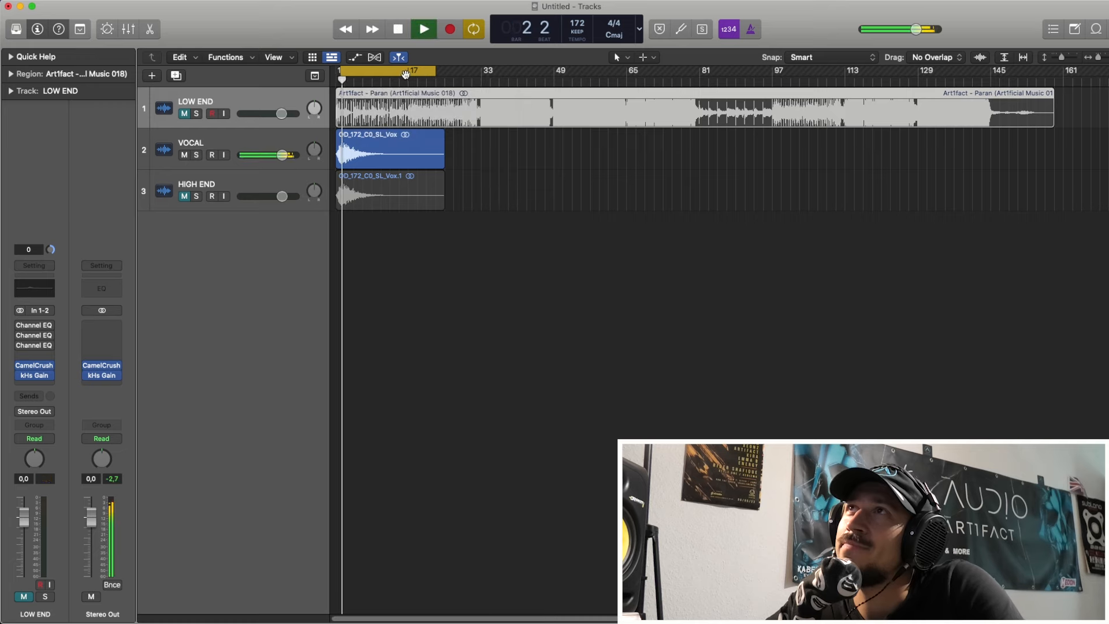
{"action": "key", "text": "space"}
Step: Select the VOCAL track and audition it with its Channel EQ bypassed
{"action": "left_click", "coordinate": [262, 142]}
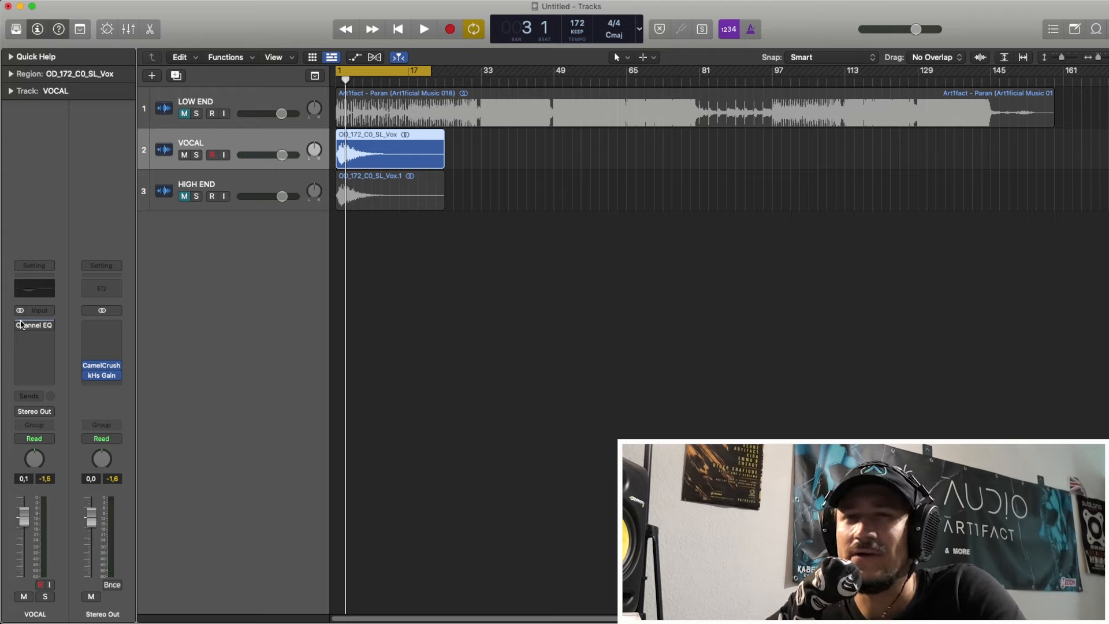
{"action": "left_click", "coordinate": [16, 325]}
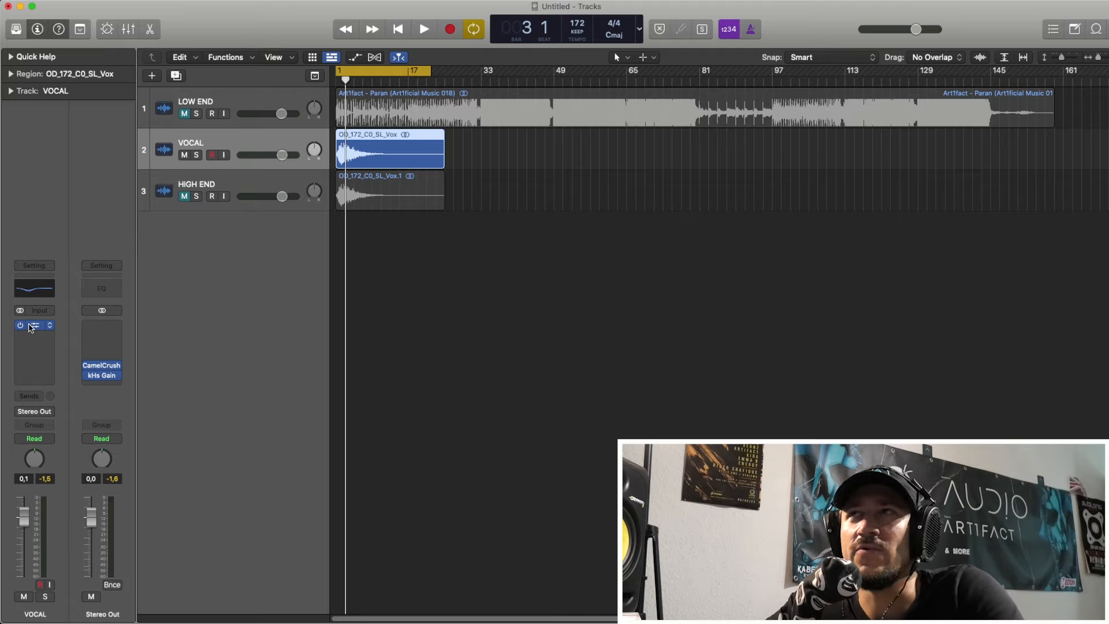
{"action": "left_click", "coordinate": [15, 324]}
{"action": "left_click", "coordinate": [18, 321]}
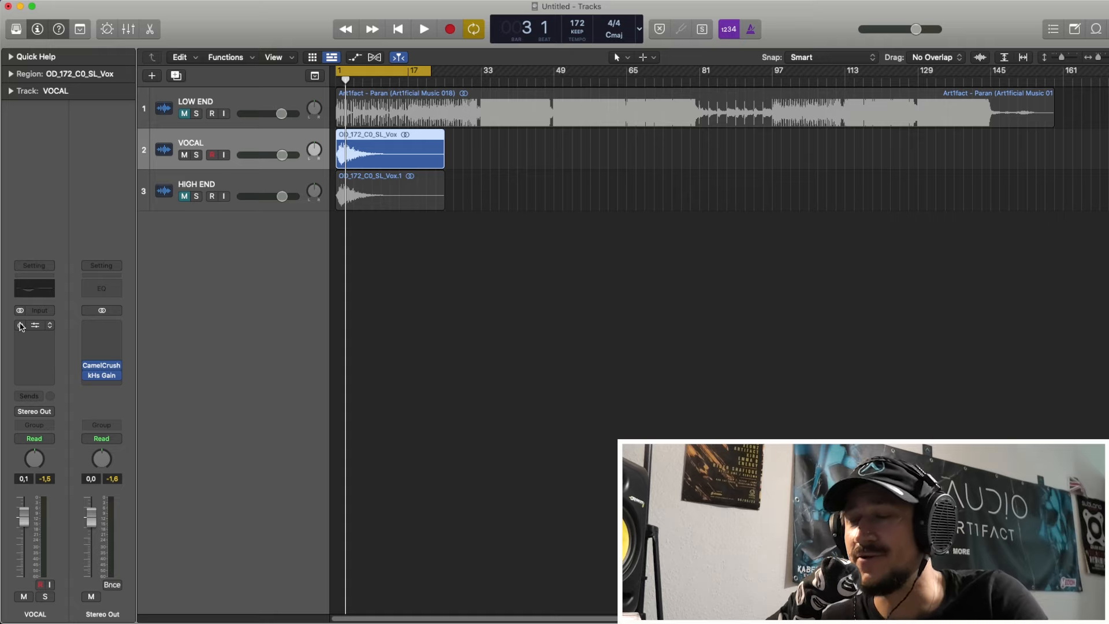
{"action": "key", "text": "space"}
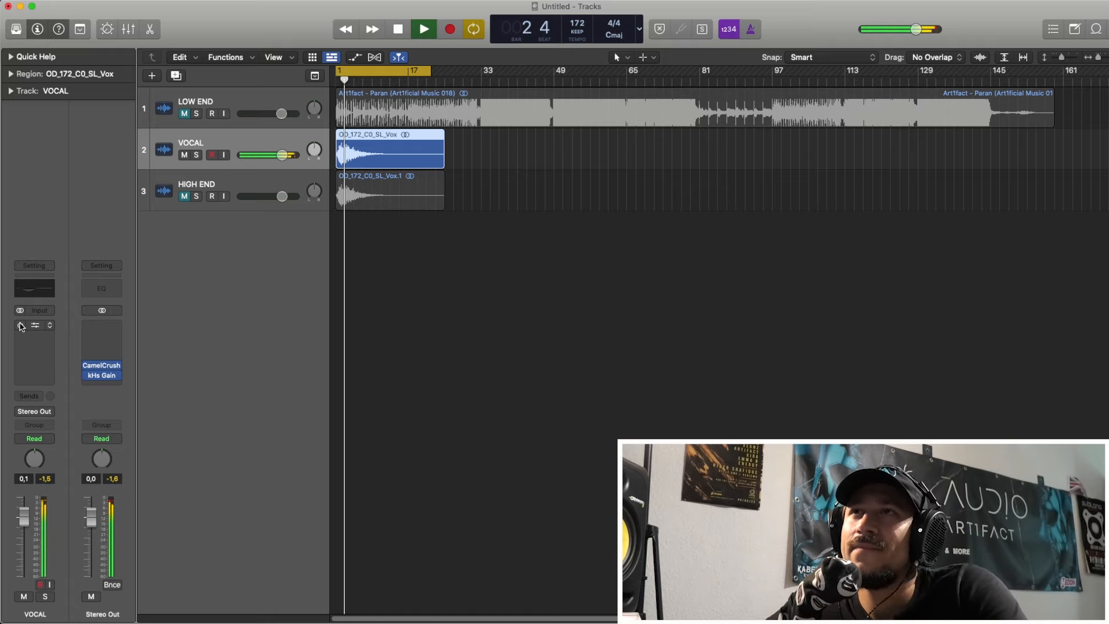
{"action": "key", "text": "space"}
Step: Activate and open the VOCAL track's Channel EQ, then set its side-only cut to -6.2 dB at 248 Hz with Q 0.21 and audition it
{"action": "left_click", "coordinate": [21, 325]}
{"action": "left_click", "coordinate": [32, 334]}
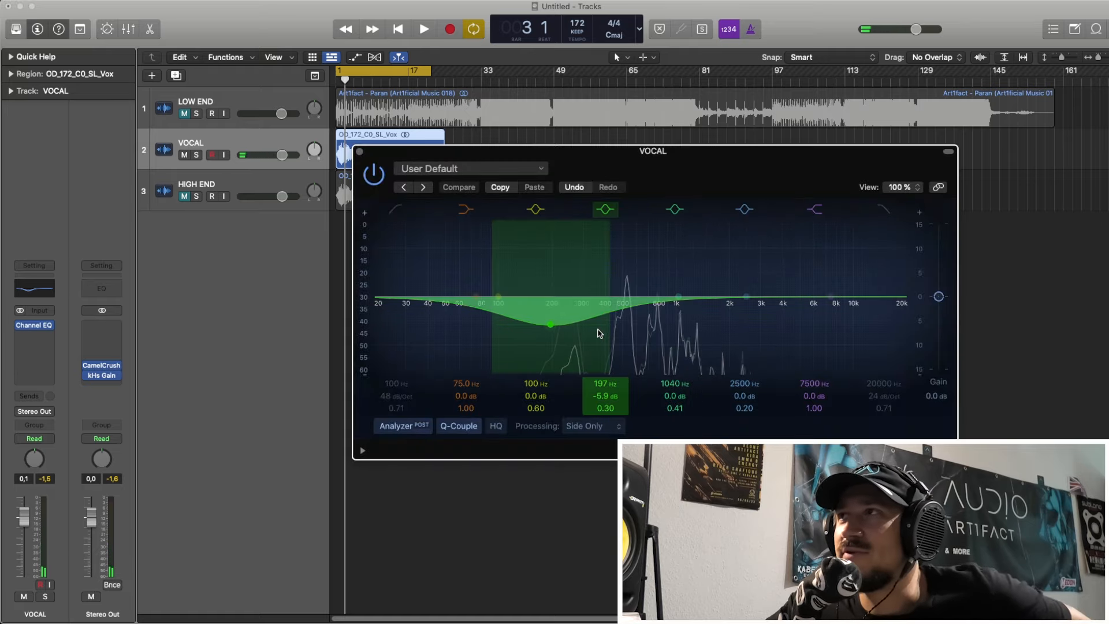
{"action": "left_click_drag", "start_coordinate": [596, 324], "coordinate": [604, 329]}
{"action": "left_click_drag", "start_coordinate": [604, 409], "coordinate": [603, 418]}
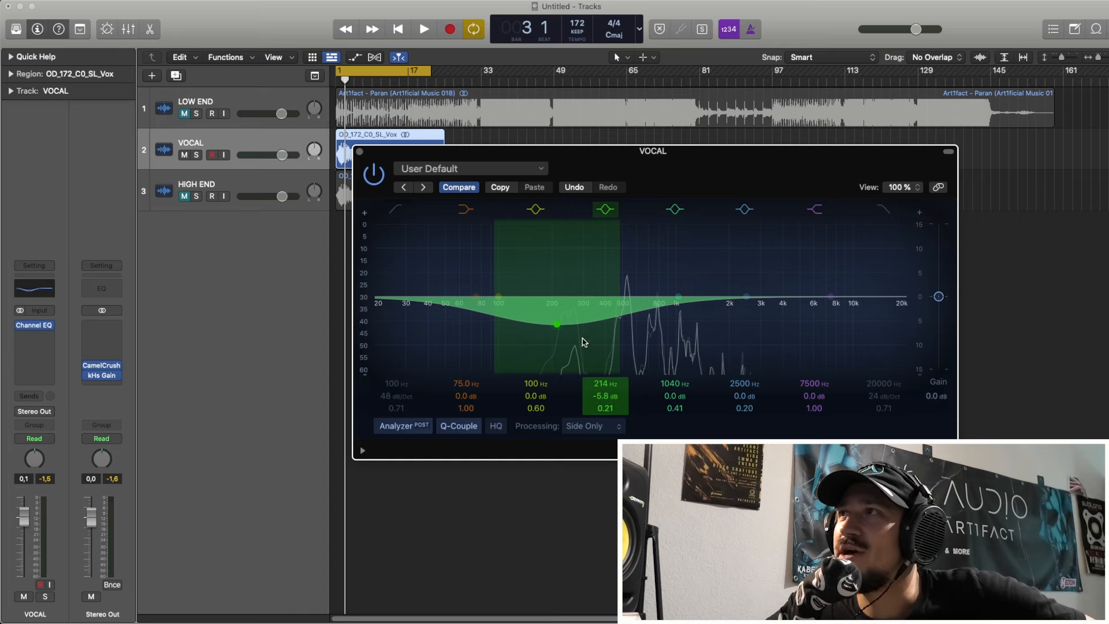
{"action": "mouse_move", "coordinate": [583, 344]}
{"action": "left_mouse_down"}
{"action": "mouse_move", "coordinate": [579, 315]}
{"action": "mouse_move", "coordinate": [608, 325]}
{"action": "mouse_move", "coordinate": [628, 350]}
{"action": "mouse_move", "coordinate": [596, 345]}
{"action": "left_mouse_up"}
{"action": "key", "text": "space"}
{"action": "key", "text": "space"}
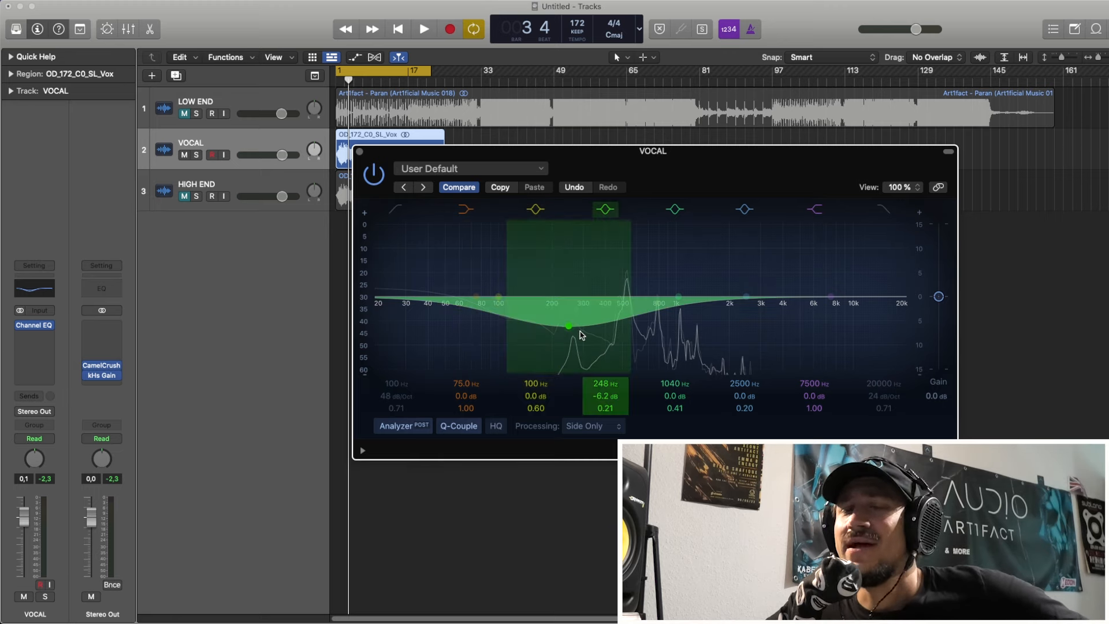
Step: Adjust the VOCAL EQ's side-only cut to -6.2 dB at 266 Hz with a Q of 0.33
{"action": "scroll", "coordinate": [579, 372], "scroll_direction": "up", "scroll_amount": 2}
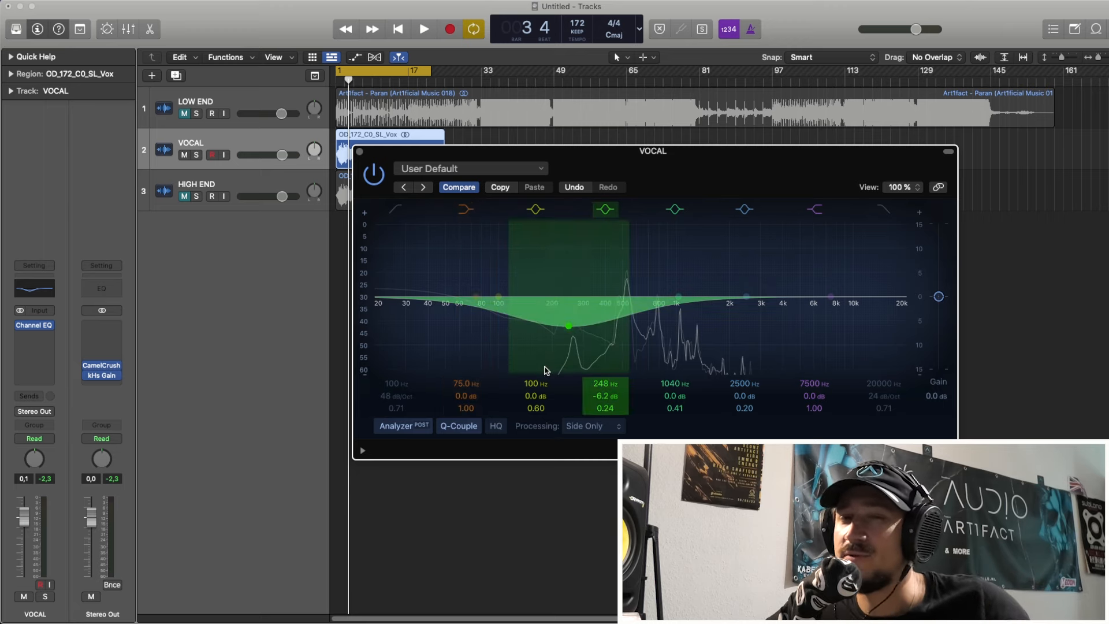
{"action": "left_click_drag", "start_coordinate": [553, 350], "coordinate": [575, 341]}
{"action": "scroll", "coordinate": [554, 349], "scroll_direction": "up", "scroll_amount": 3}
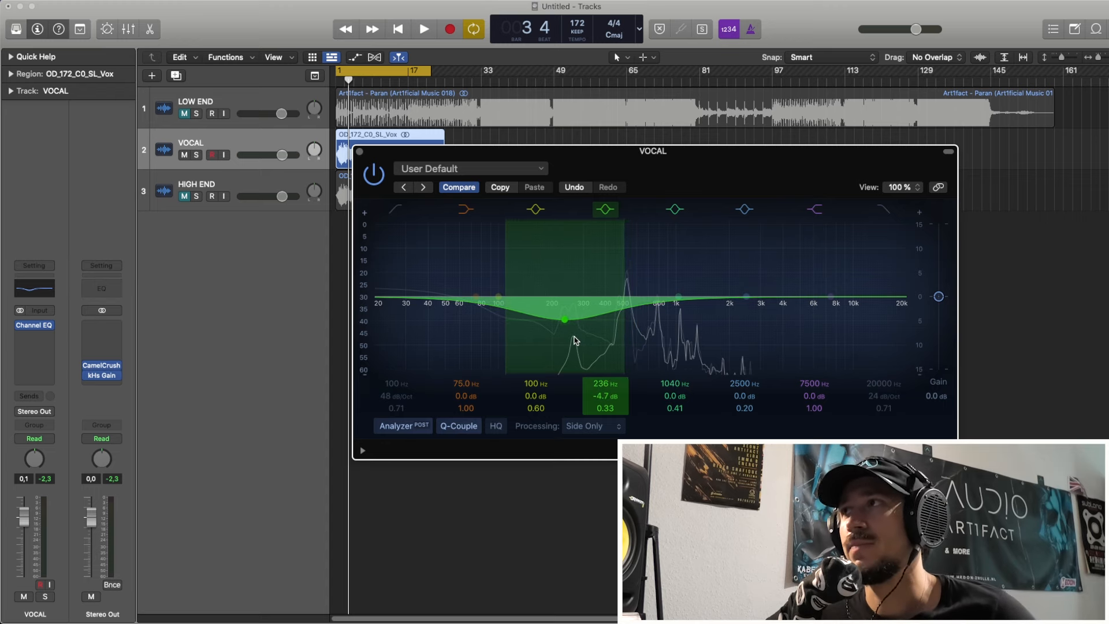
{"action": "left_click_drag", "start_coordinate": [575, 340], "coordinate": [575, 347]}
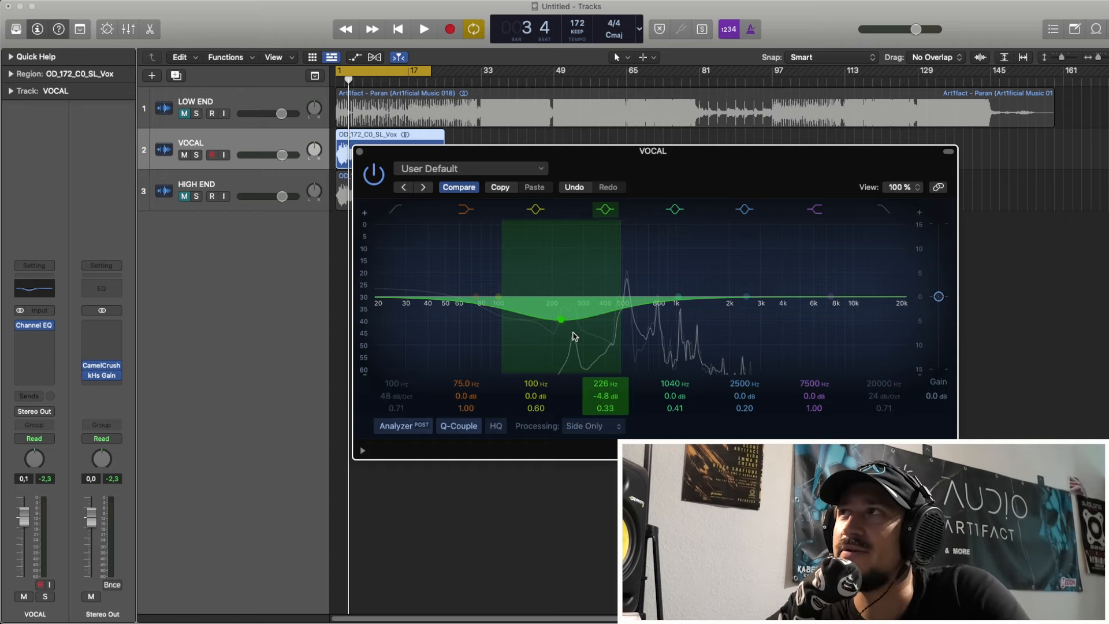
{"action": "left_click_drag", "start_coordinate": [575, 344], "coordinate": [576, 338]}
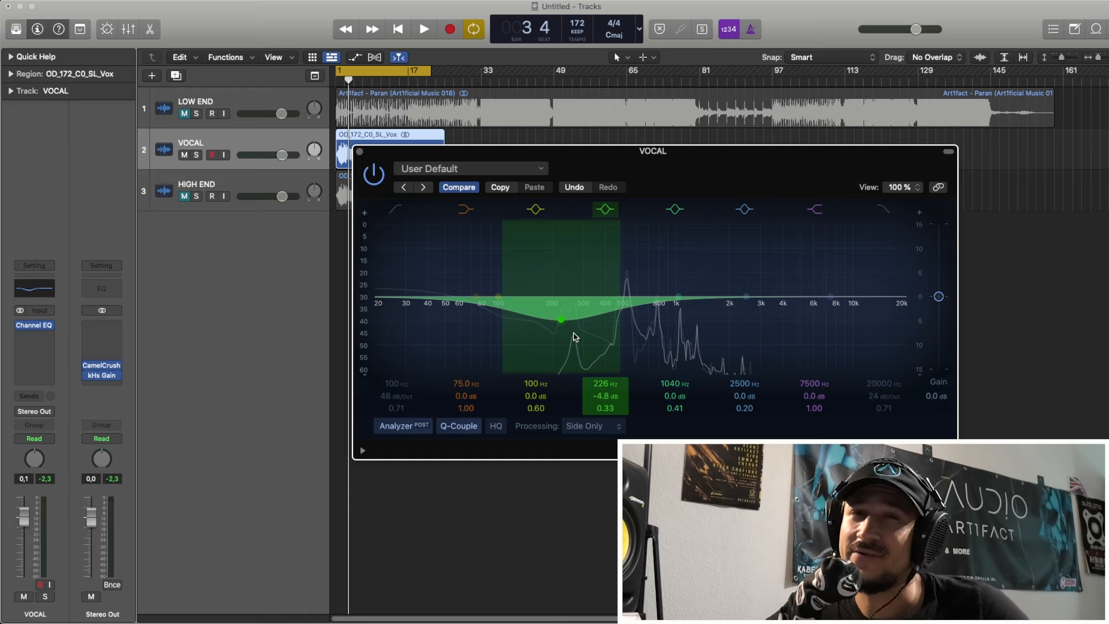
{"action": "left_click_drag", "start_coordinate": [574, 336], "coordinate": [583, 333]}
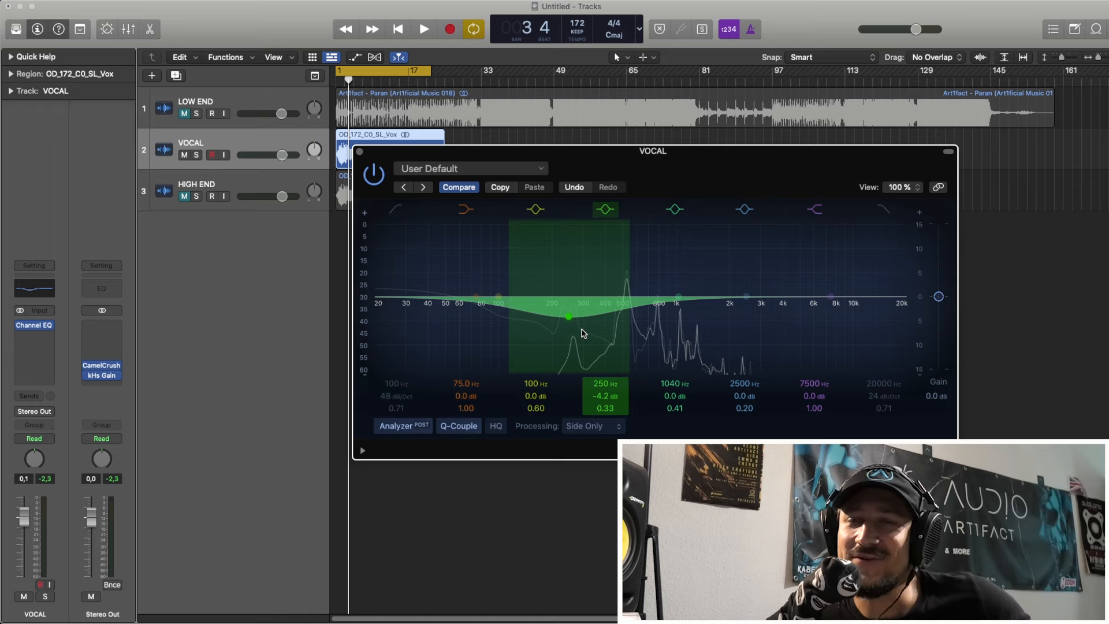
{"action": "mouse_move", "coordinate": [582, 333]}
{"action": "left_mouse_down"}
{"action": "mouse_move", "coordinate": [584, 347]}
{"action": "mouse_move", "coordinate": [567, 330]}
{"action": "mouse_move", "coordinate": [583, 338]}
{"action": "mouse_move", "coordinate": [563, 341]}
{"action": "mouse_move", "coordinate": [592, 343]}
{"action": "mouse_move", "coordinate": [576, 339]}
{"action": "left_mouse_up"}
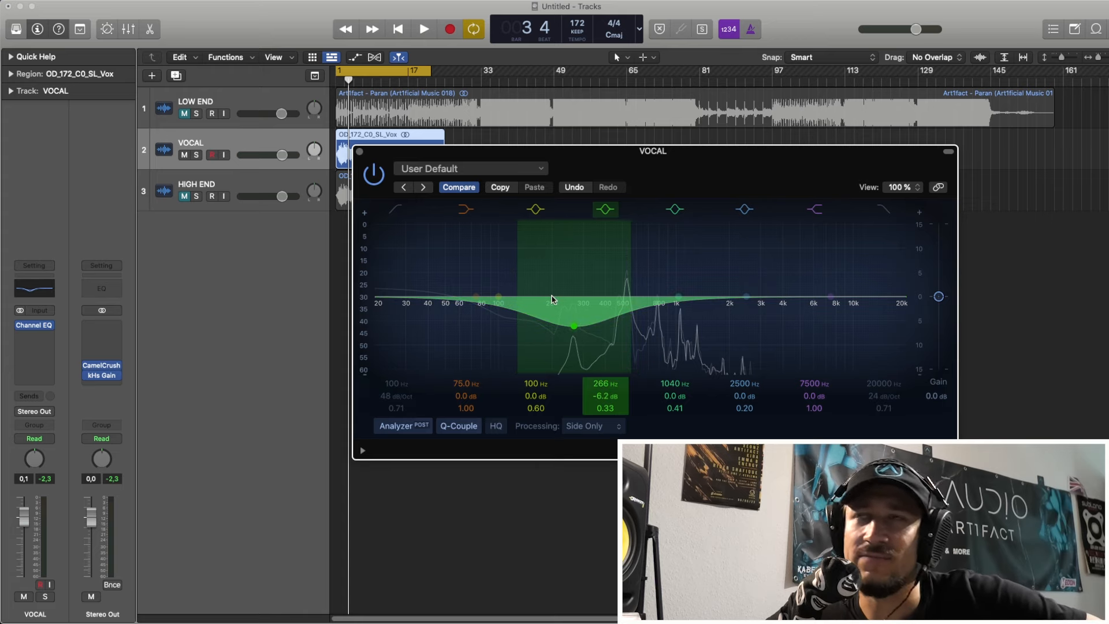
Step: Close the VOCAL EQ window, mute the VOCAL track, and unmute and select the HIGH END track
{"action": "left_click", "coordinate": [360, 151]}
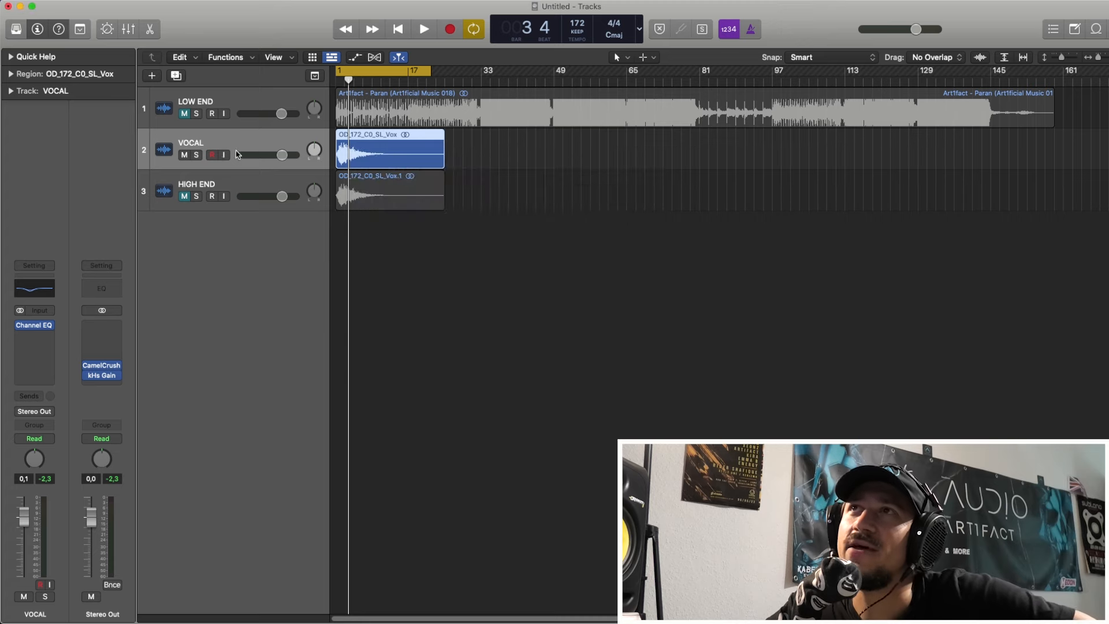
{"action": "left_click", "coordinate": [184, 155]}
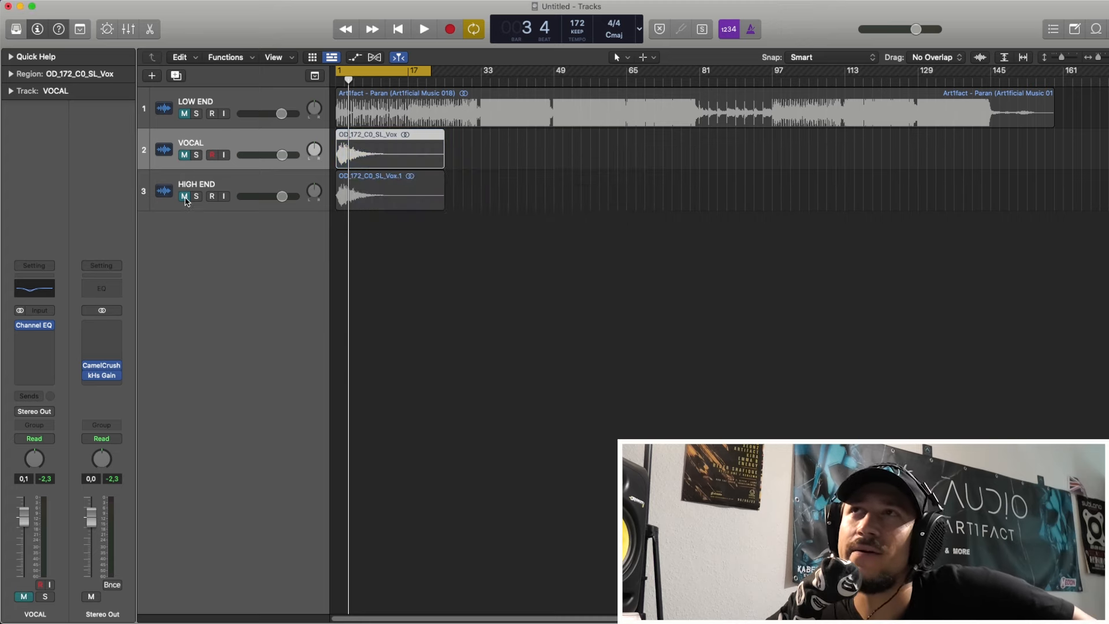
{"action": "left_click", "coordinate": [185, 197]}
{"action": "left_click", "coordinate": [156, 204]}
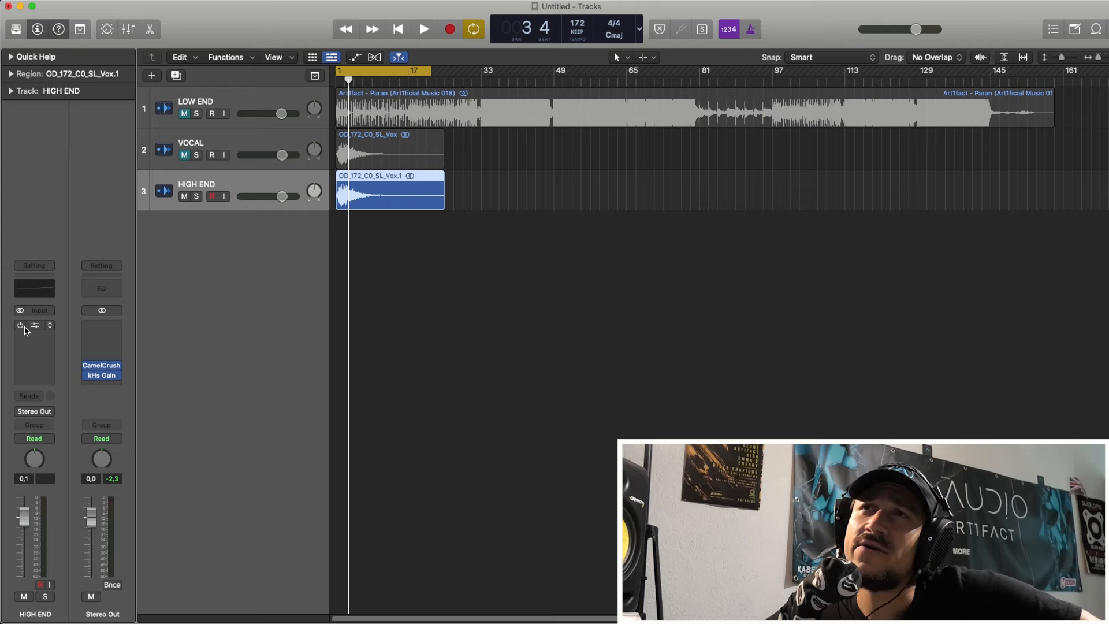
Step: Activate and open the HIGH END track's Channel EQ, raise its side-only high shelf to +4.1 dB at 2100 Hz, and audition it
{"action": "left_click", "coordinate": [34, 325]}
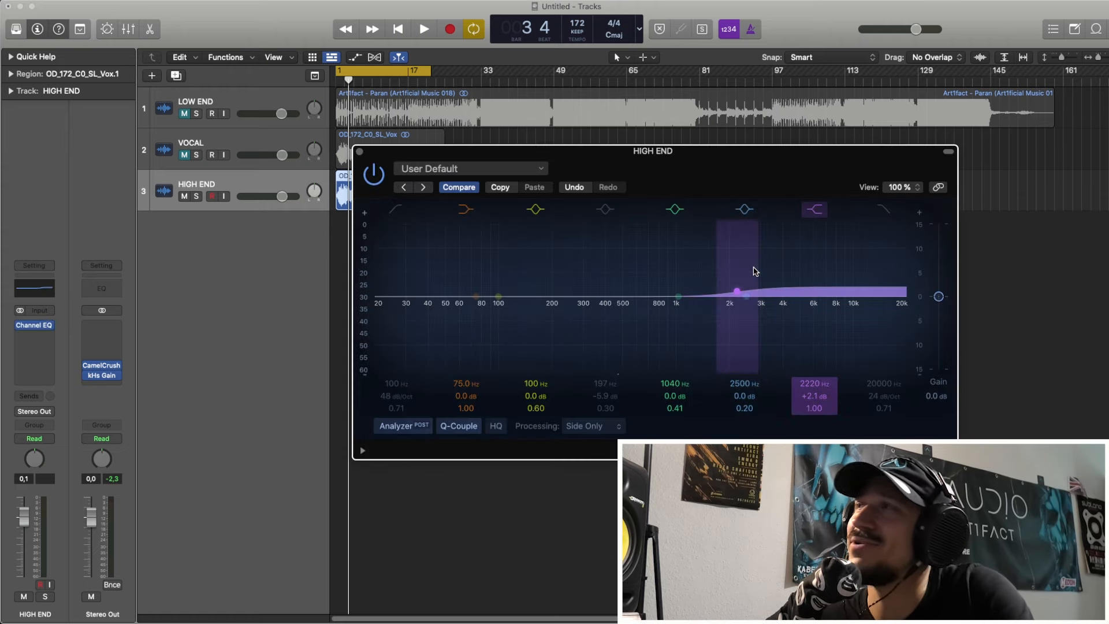
{"action": "mouse_move", "coordinate": [755, 271]}
{"action": "left_mouse_down"}
{"action": "mouse_move", "coordinate": [742, 283]}
{"action": "mouse_move", "coordinate": [777, 240]}
{"action": "mouse_move", "coordinate": [760, 250]}
{"action": "mouse_move", "coordinate": [747, 241]}
{"action": "mouse_move", "coordinate": [745, 259]}
{"action": "left_mouse_up"}
{"action": "key", "text": "space"}
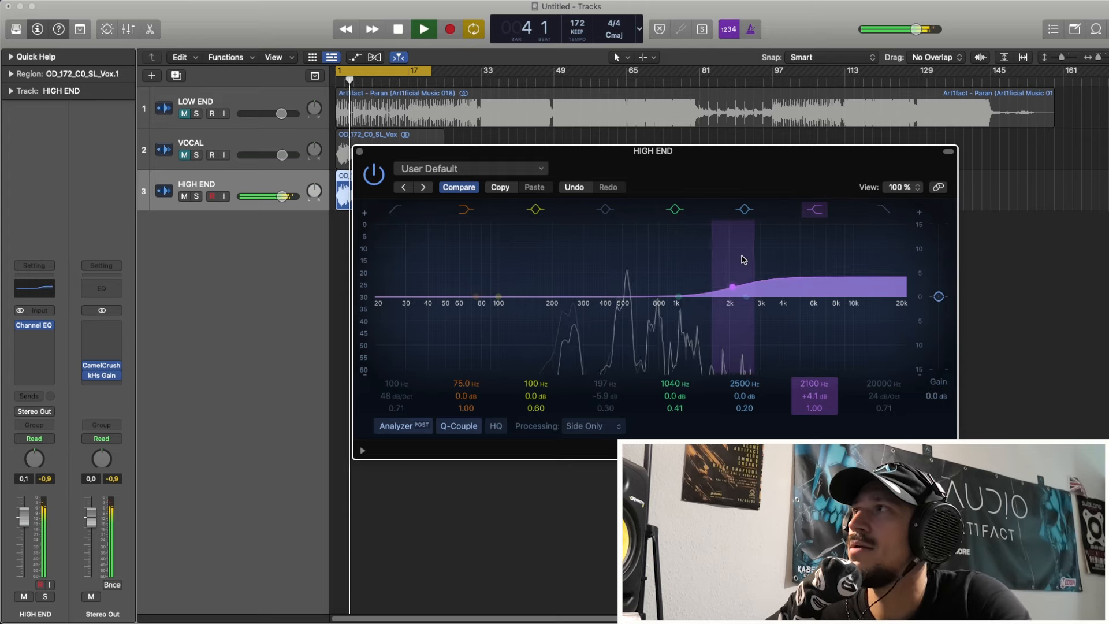
{"action": "key", "text": "space"}
{"action": "left_click", "coordinate": [745, 297]}
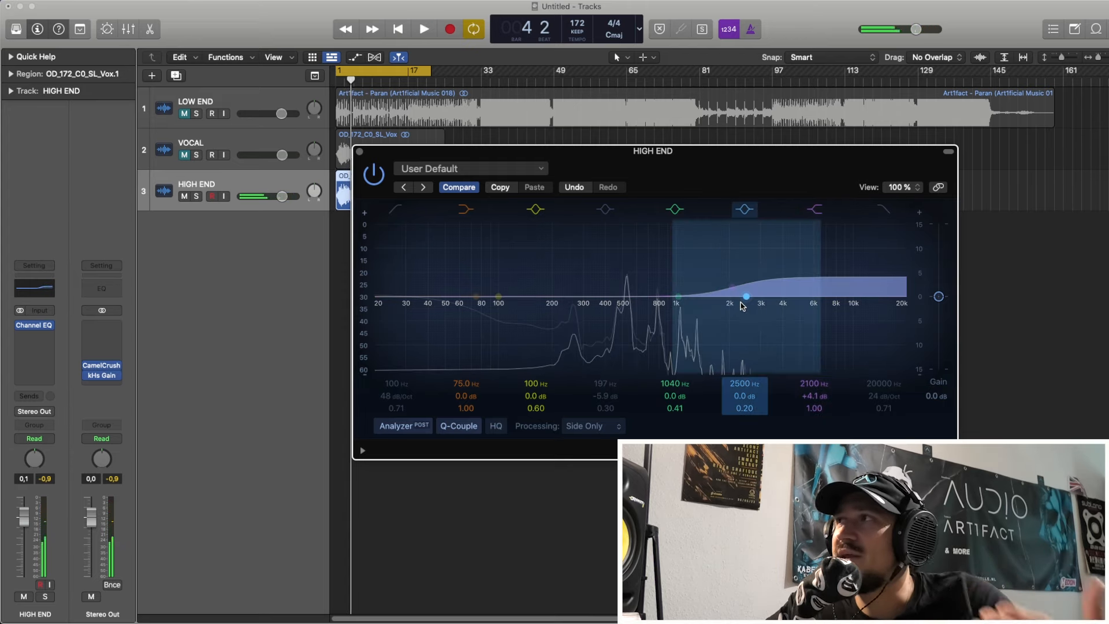